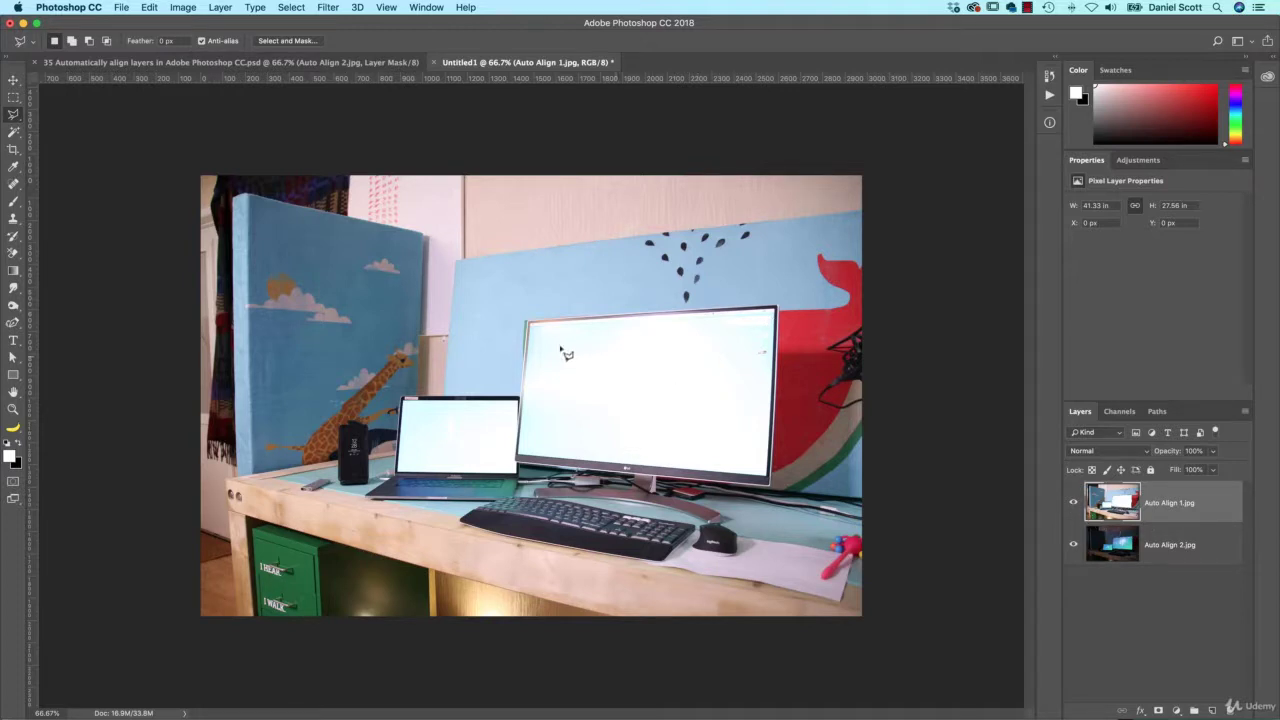
Toggle the bright top photo's visibility repeatedly to compare it with the dark photo.
{"action": "left_click", "coordinate": [1074, 503]}
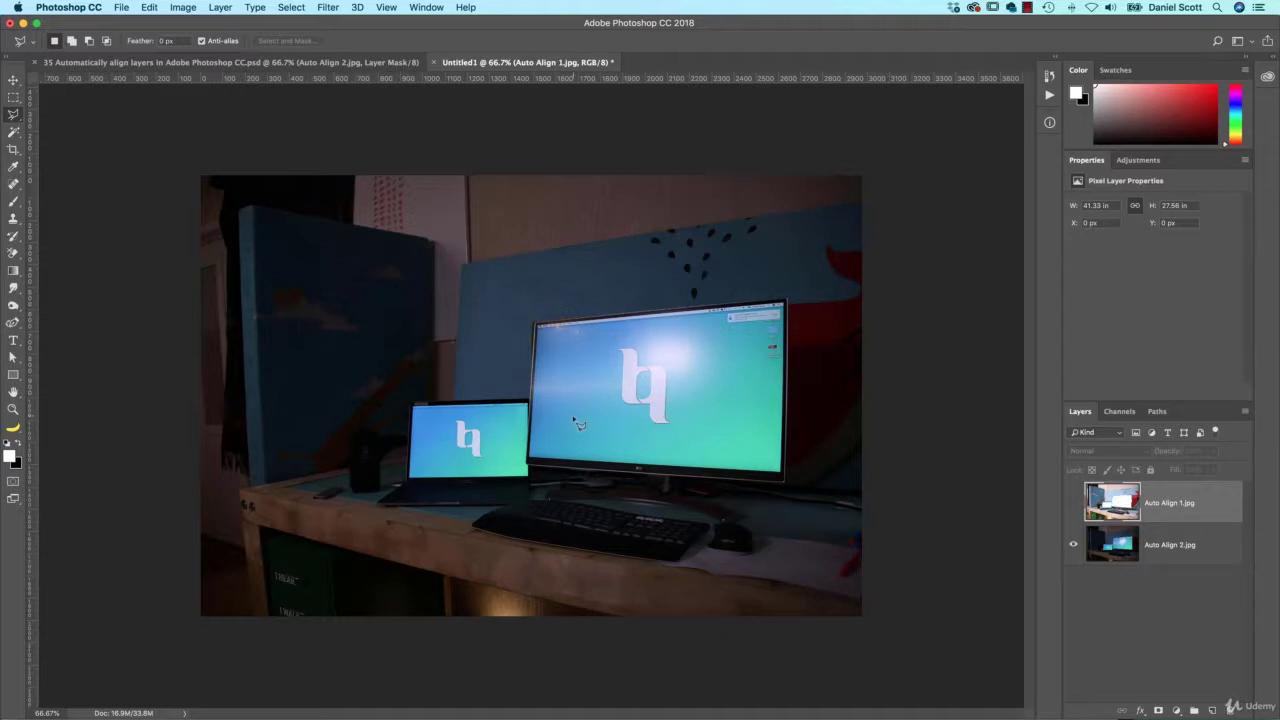
{"action": "left_click", "coordinate": [1073, 504]}
{"action": "left_click", "coordinate": [1073, 504]}
{"action": "left_click", "coordinate": [1073, 504]}
{"action": "left_click", "coordinate": [1073, 504]}
{"action": "left_click", "coordinate": [1073, 504]}
{"action": "left_click", "coordinate": [1073, 504]}
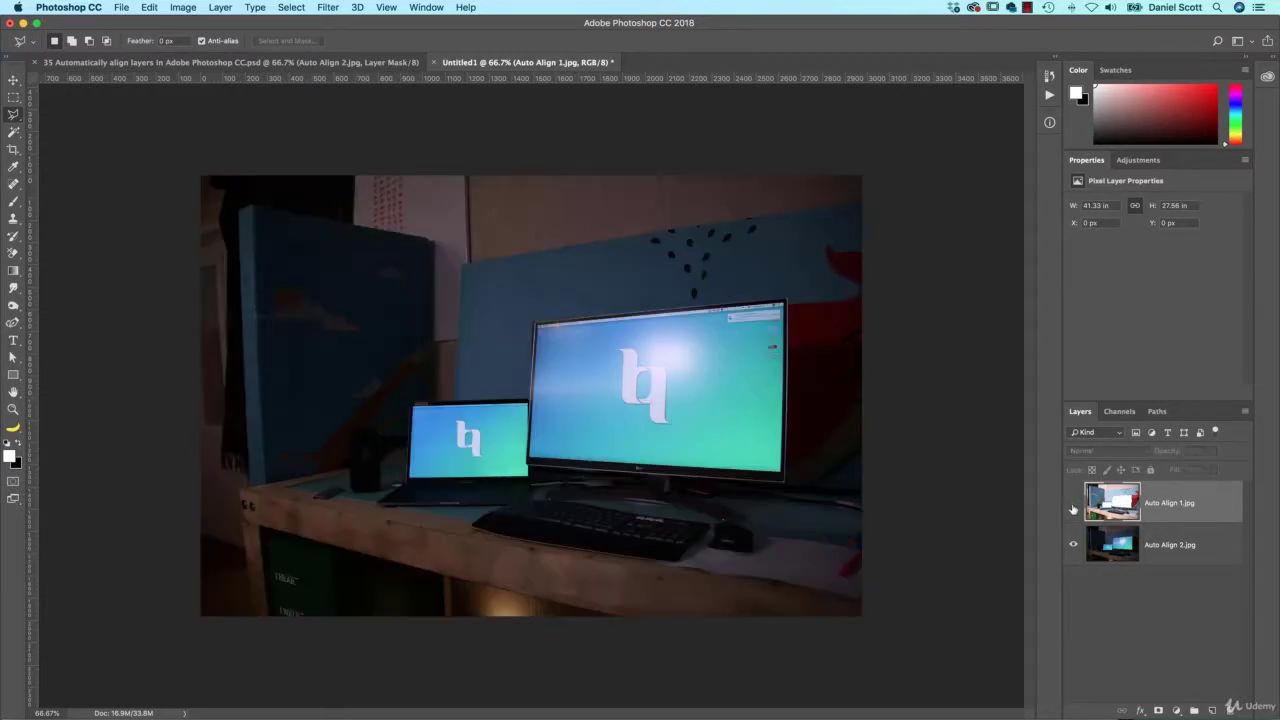
In the finished example document, toggle the screens layer, then disable and re-enable its mask.
{"action": "left_click", "coordinate": [318, 63]}
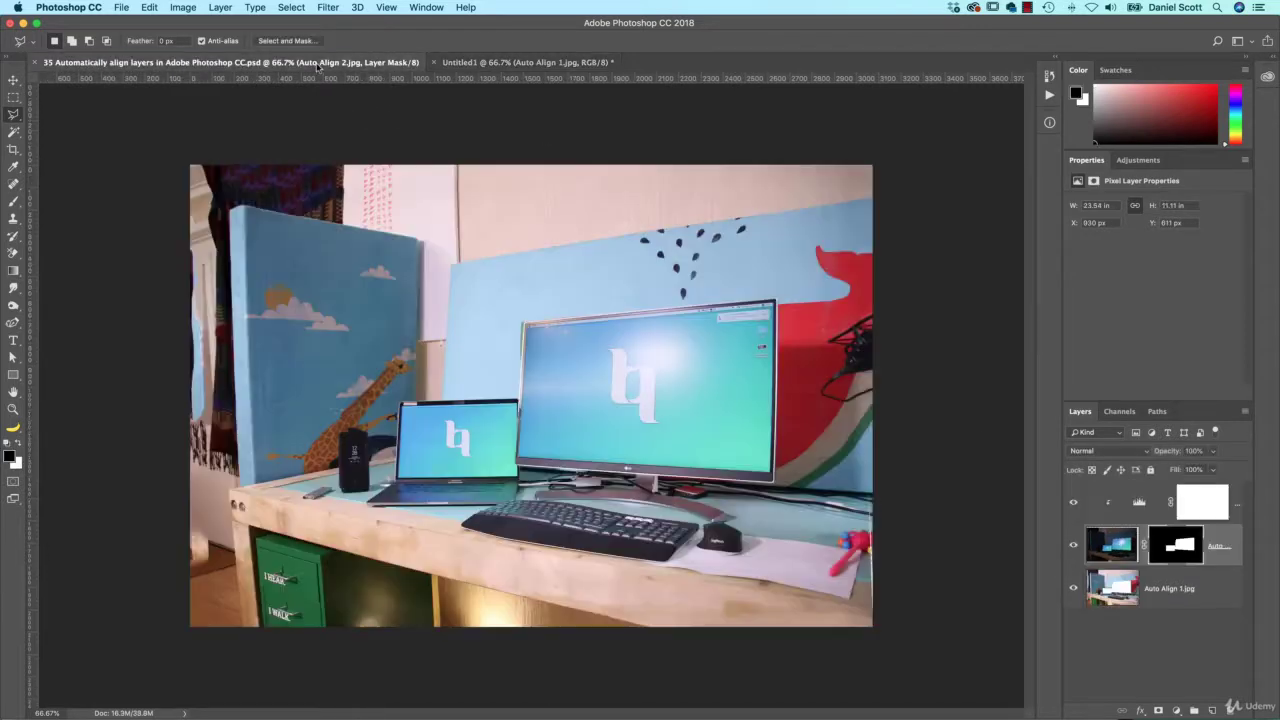
{"action": "left_click", "coordinate": [1073, 546]}
{"action": "left_click", "coordinate": [1073, 546]}
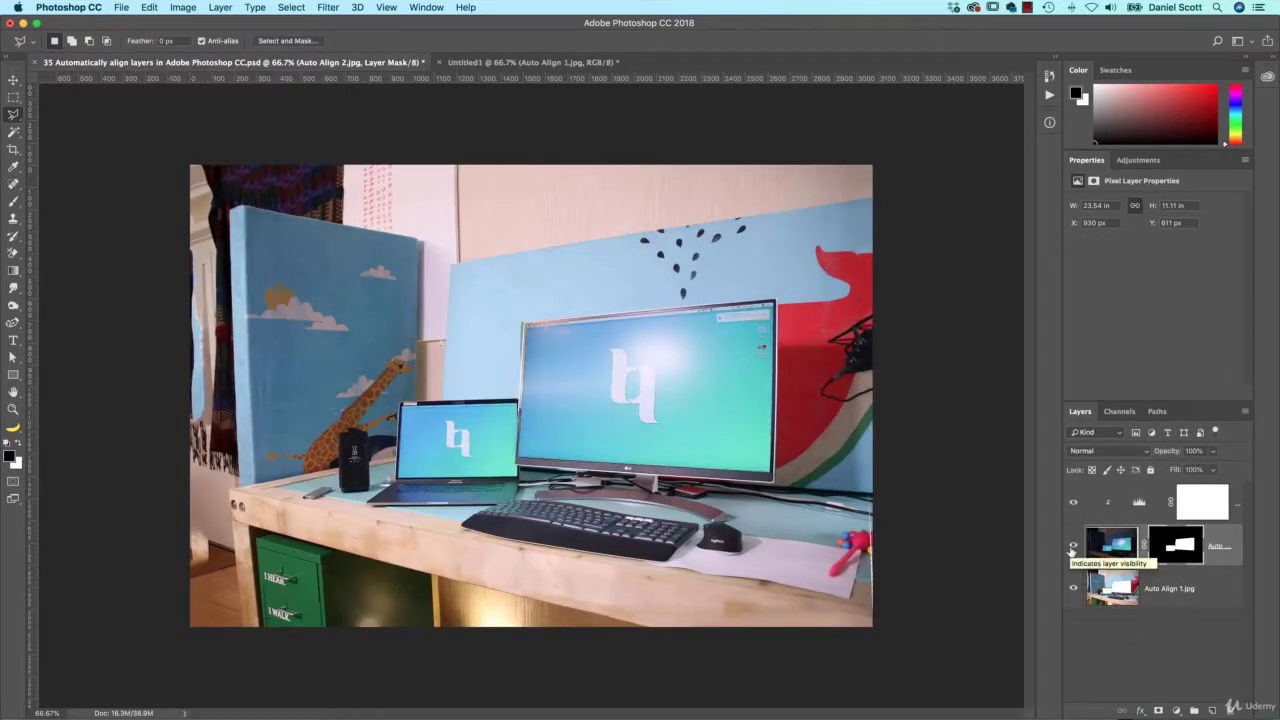
{"action": "right_click", "coordinate": [1175, 547]}
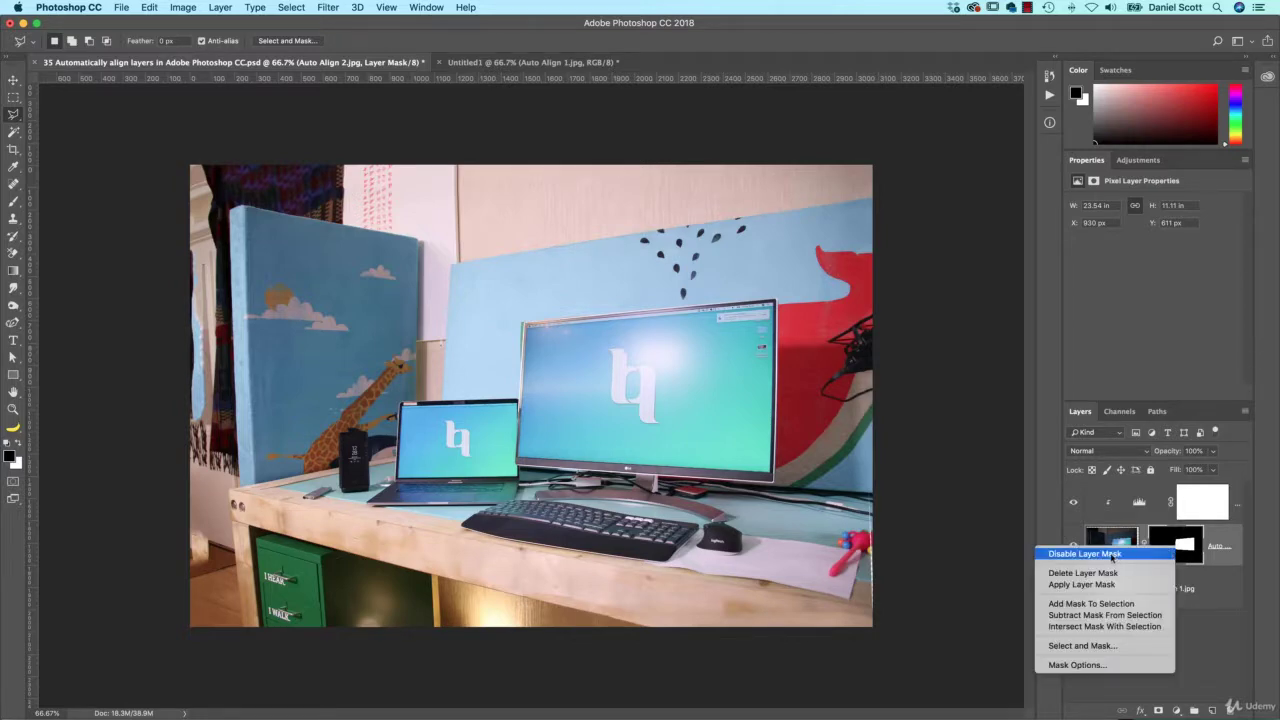
{"action": "left_click", "coordinate": [1085, 554]}
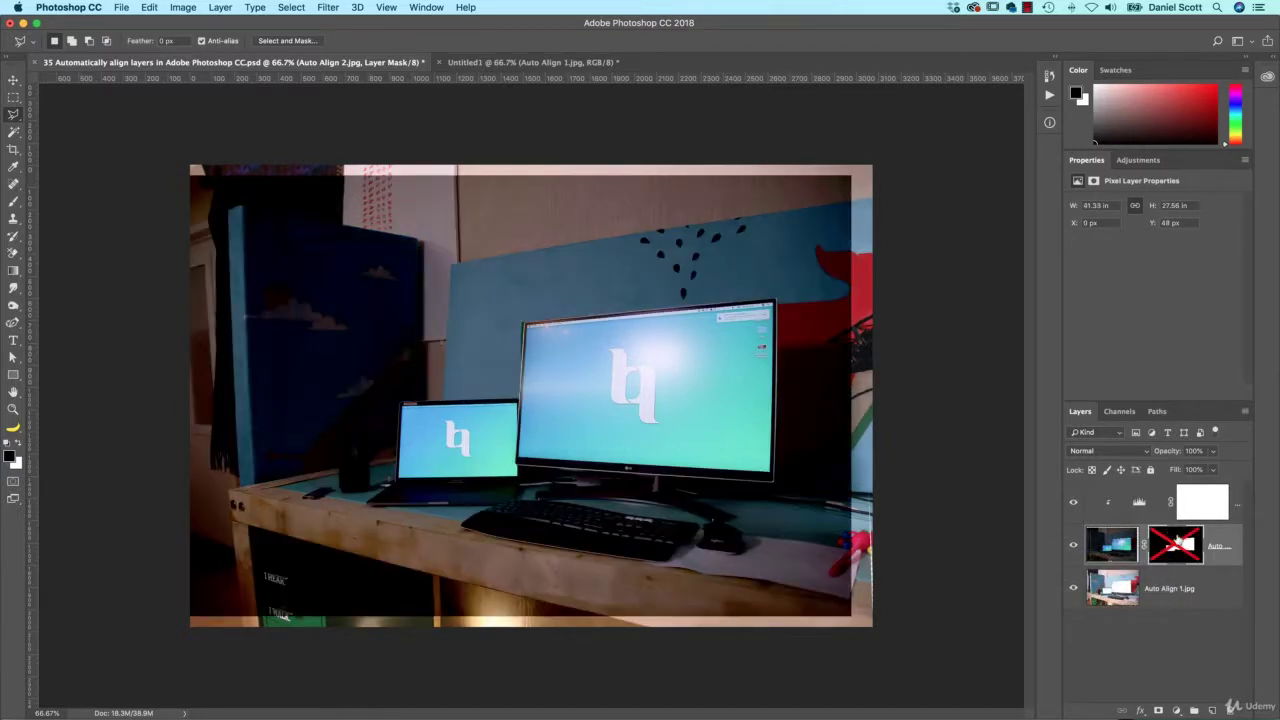
{"action": "right_click", "coordinate": [1178, 542]}
{"action": "left_click", "coordinate": [1085, 550]}
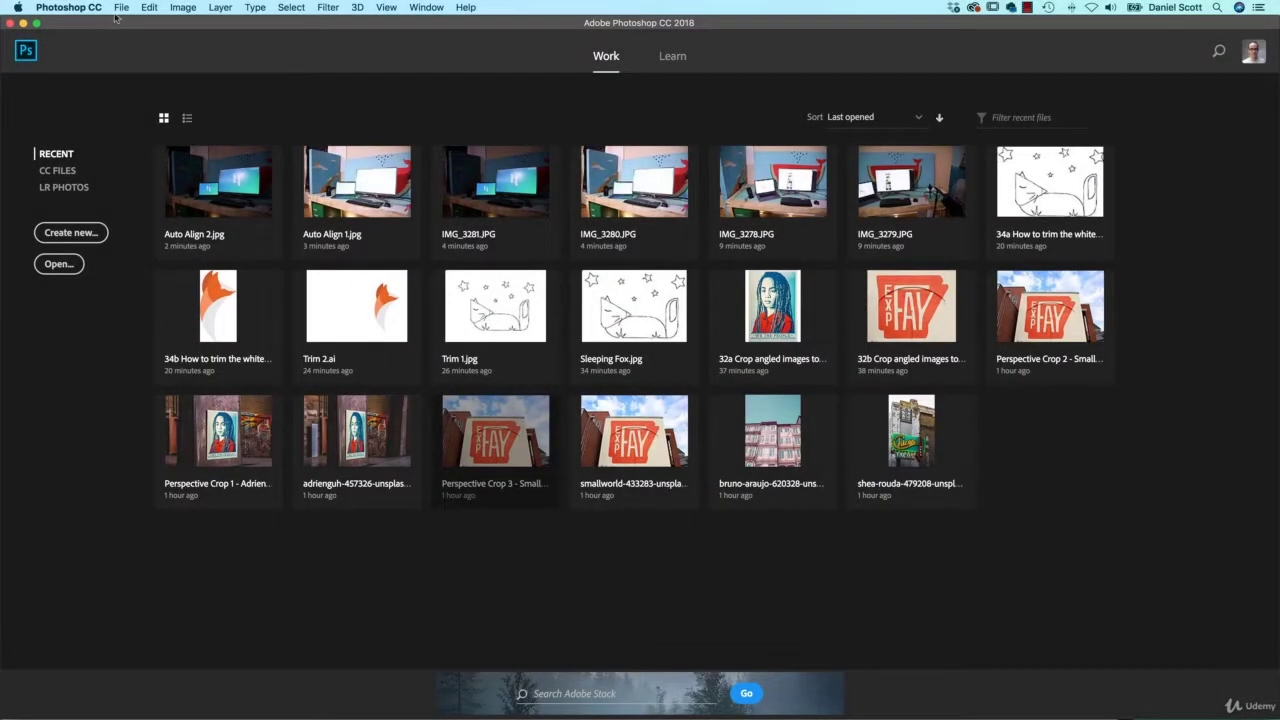
Open both Auto Align 1.jpg and Auto Align 2.jpg.
{"action": "left_click", "coordinate": [120, 7]}
{"action": "left_click", "coordinate": [140, 38]}
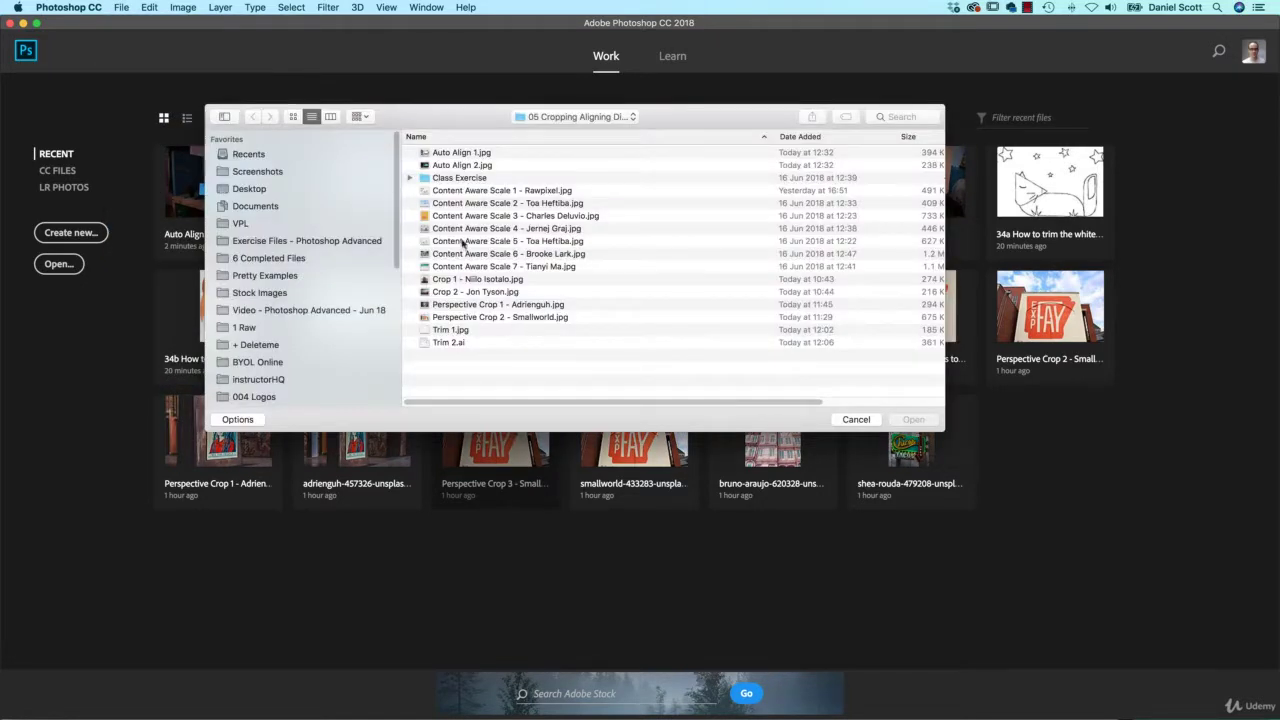
{"action": "left_click", "coordinate": [463, 153]}
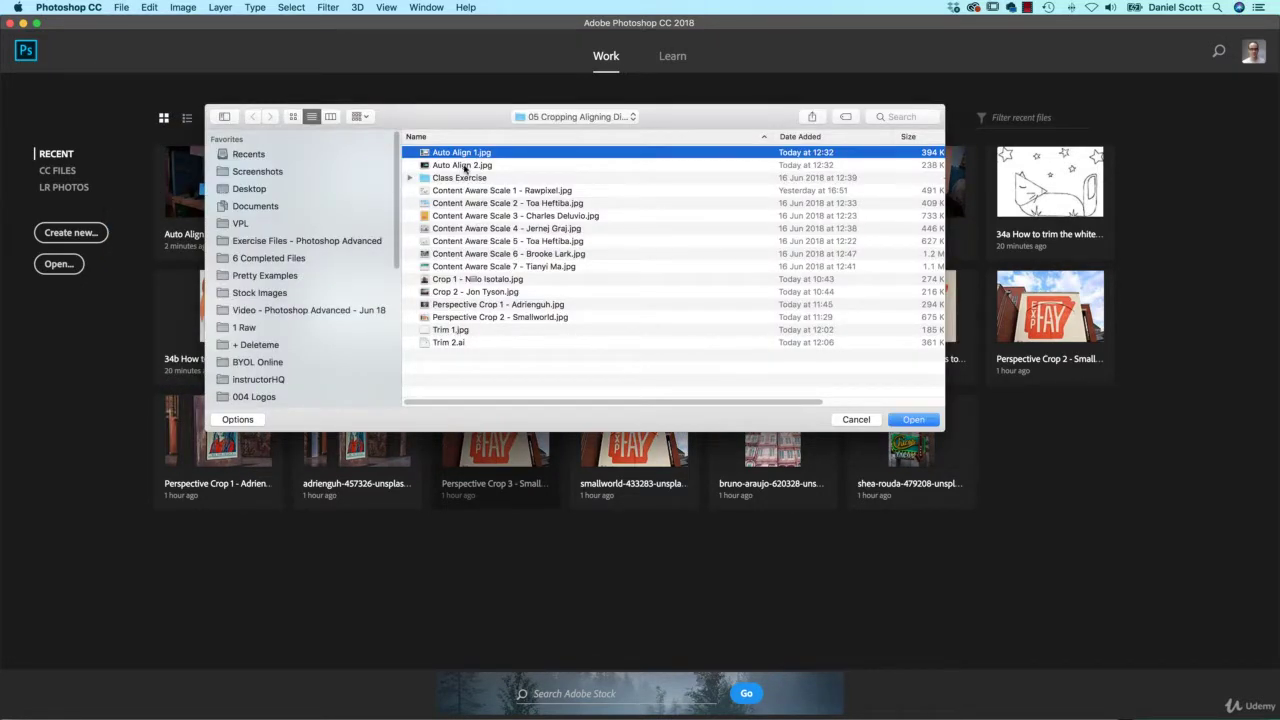
{"action": "left_click", "coordinate": [460, 165]}
{"action": "left_click", "coordinate": [463, 153], "text": "shift"}
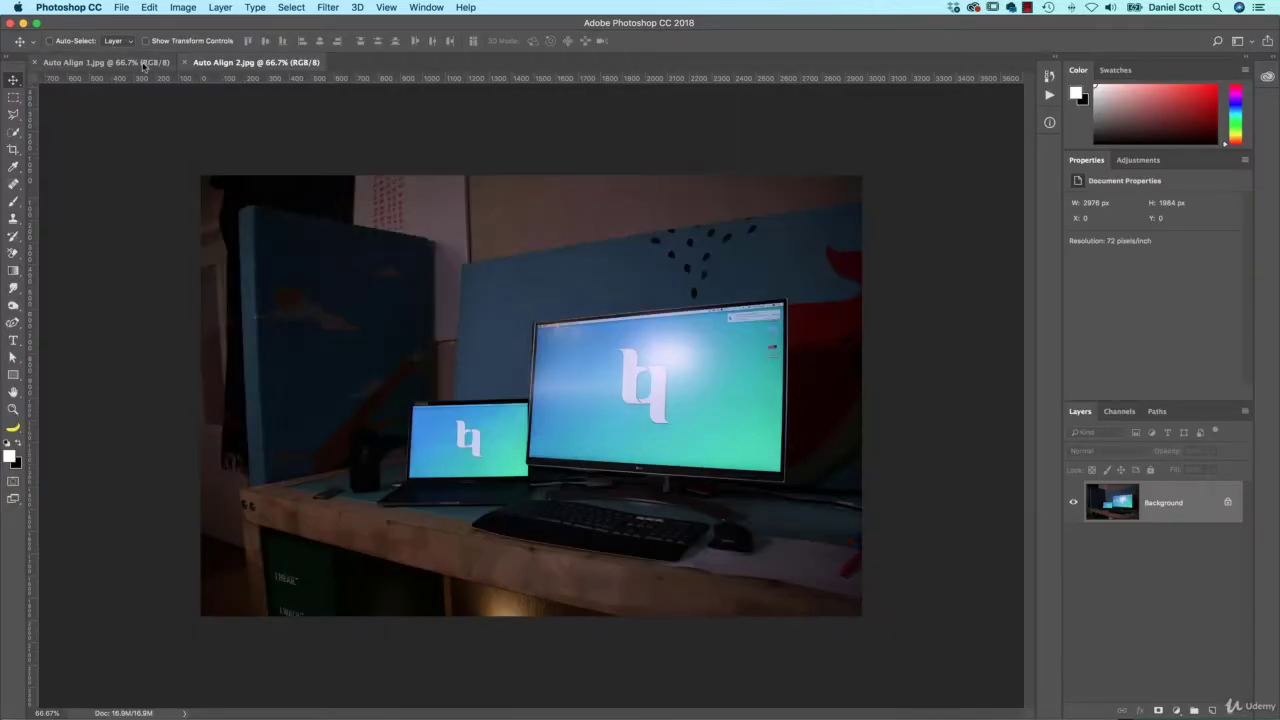
Select all of Auto Align 1.jpg and paste it into Auto Align 2.jpg as a new layer.
{"action": "left_click", "coordinate": [124, 63]}
{"action": "left_click", "coordinate": [205, 63]}
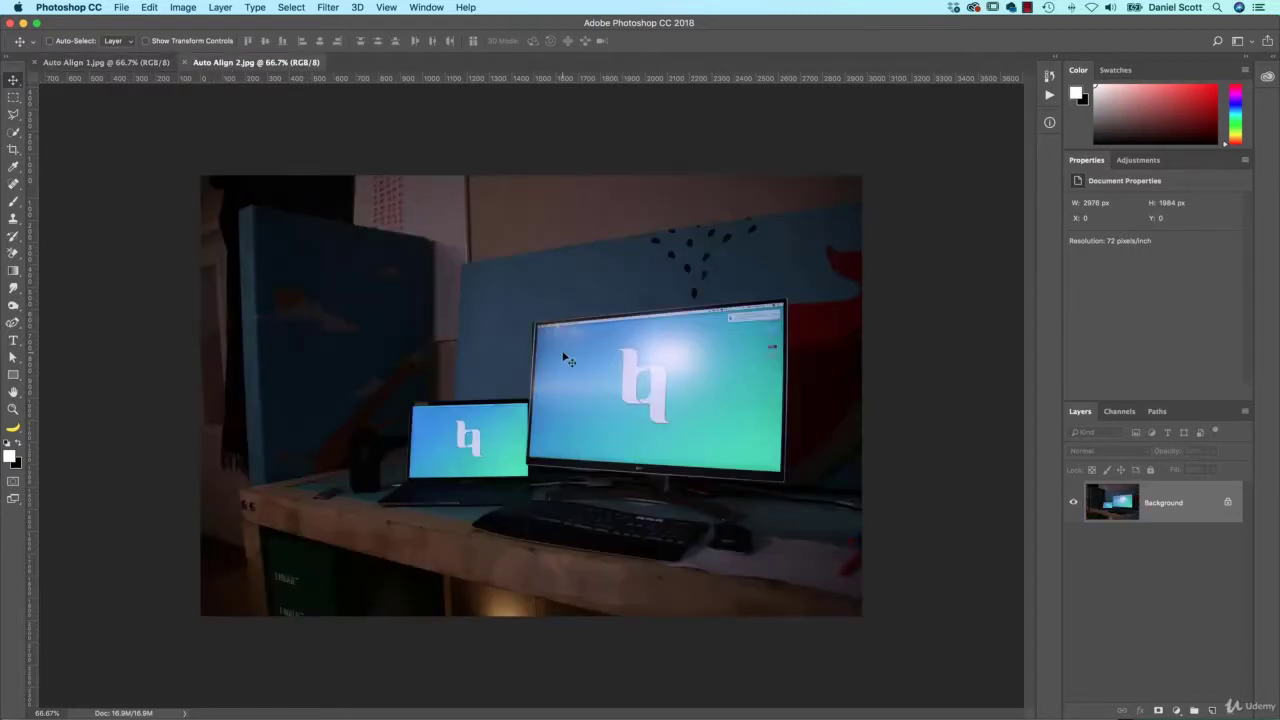
{"action": "left_click", "coordinate": [125, 66]}
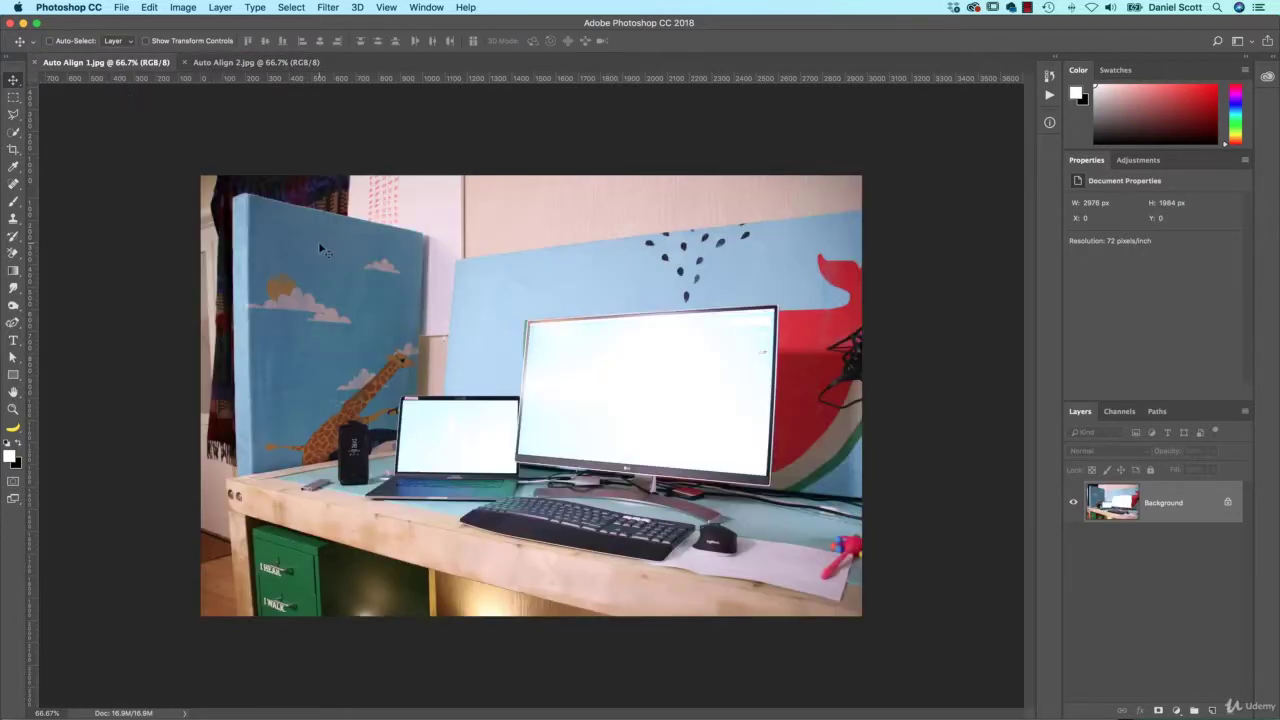
{"action": "left_click", "coordinate": [291, 7]}
{"action": "left_click", "coordinate": [300, 24]}
{"action": "left_click", "coordinate": [226, 63]}
{"action": "key", "text": "cmd+v"}
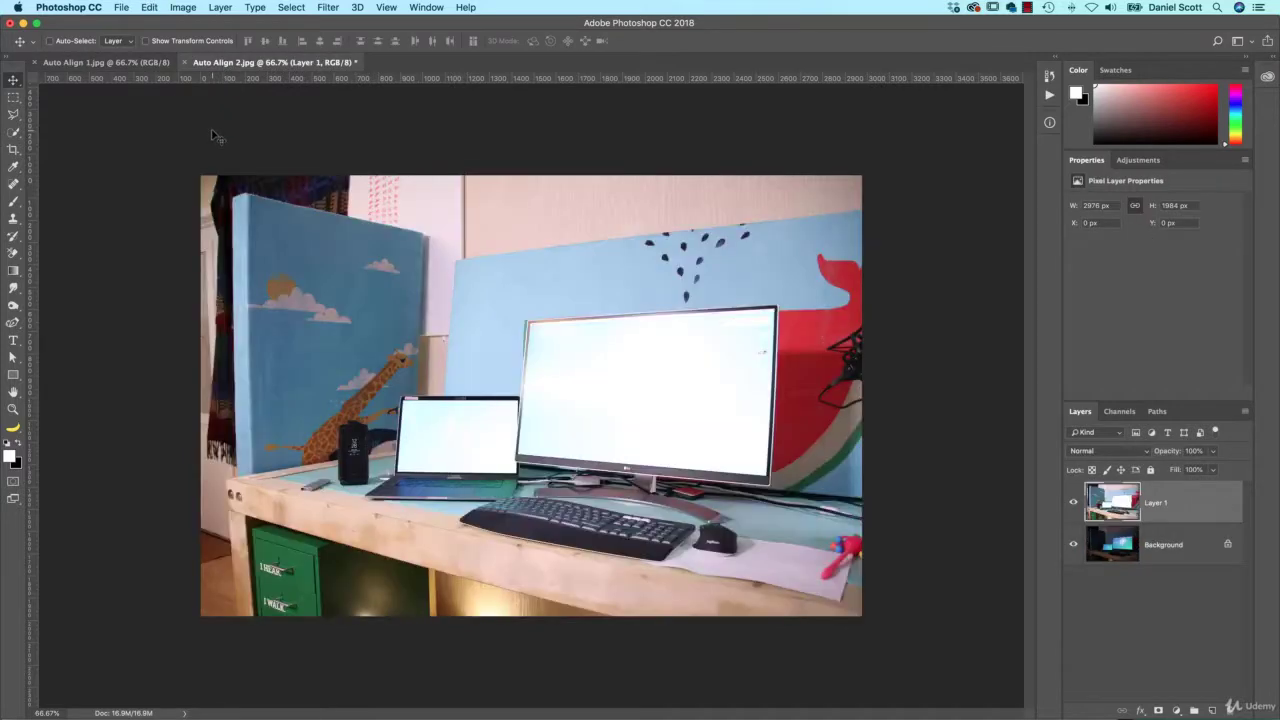
Toggle Layer 1 to compare it with the dark Background, then select both layers.
{"action": "left_click", "coordinate": [1074, 502]}
{"action": "left_click", "coordinate": [1074, 502]}
{"action": "left_click", "coordinate": [1074, 502]}
{"action": "left_click", "coordinate": [1073, 503]}
{"action": "left_click", "coordinate": [1073, 504]}
{"action": "left_click", "coordinate": [1073, 504]}
{"action": "left_click", "coordinate": [1073, 505]}
{"action": "left_click", "coordinate": [1073, 505]}
{"action": "left_click", "coordinate": [1074, 506]}
{"action": "left_click", "coordinate": [1075, 507]}
{"action": "left_click", "coordinate": [1075, 508]}
{"action": "left_click", "coordinate": [1075, 507]}
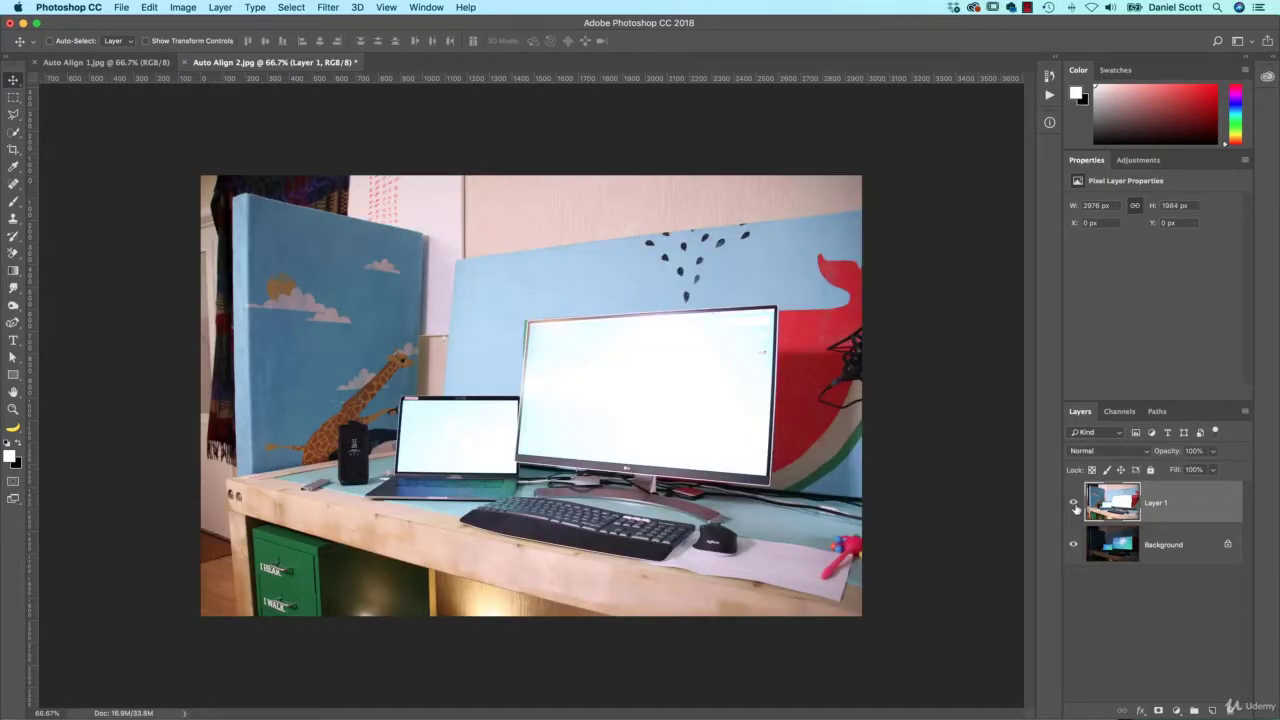
{"action": "left_click", "coordinate": [1151, 546], "text": "shift"}
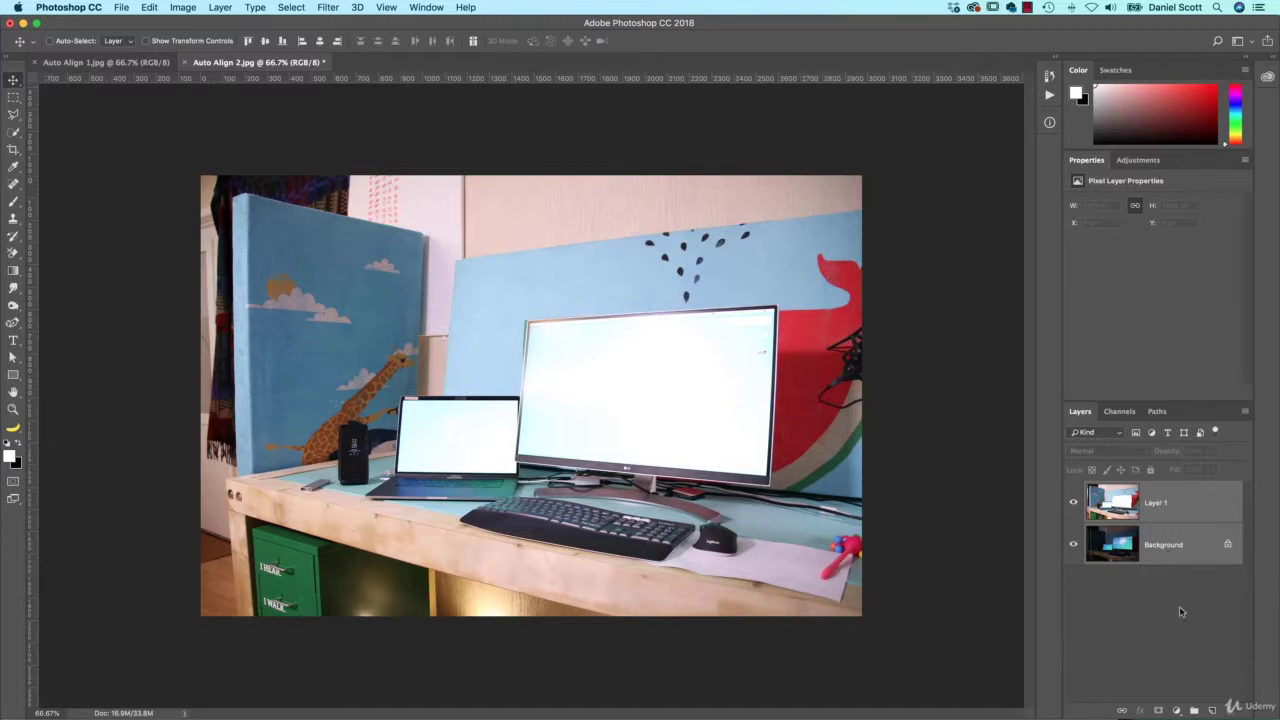
Auto-align the two layers using Auto projection.
{"action": "left_click", "coordinate": [149, 8]}
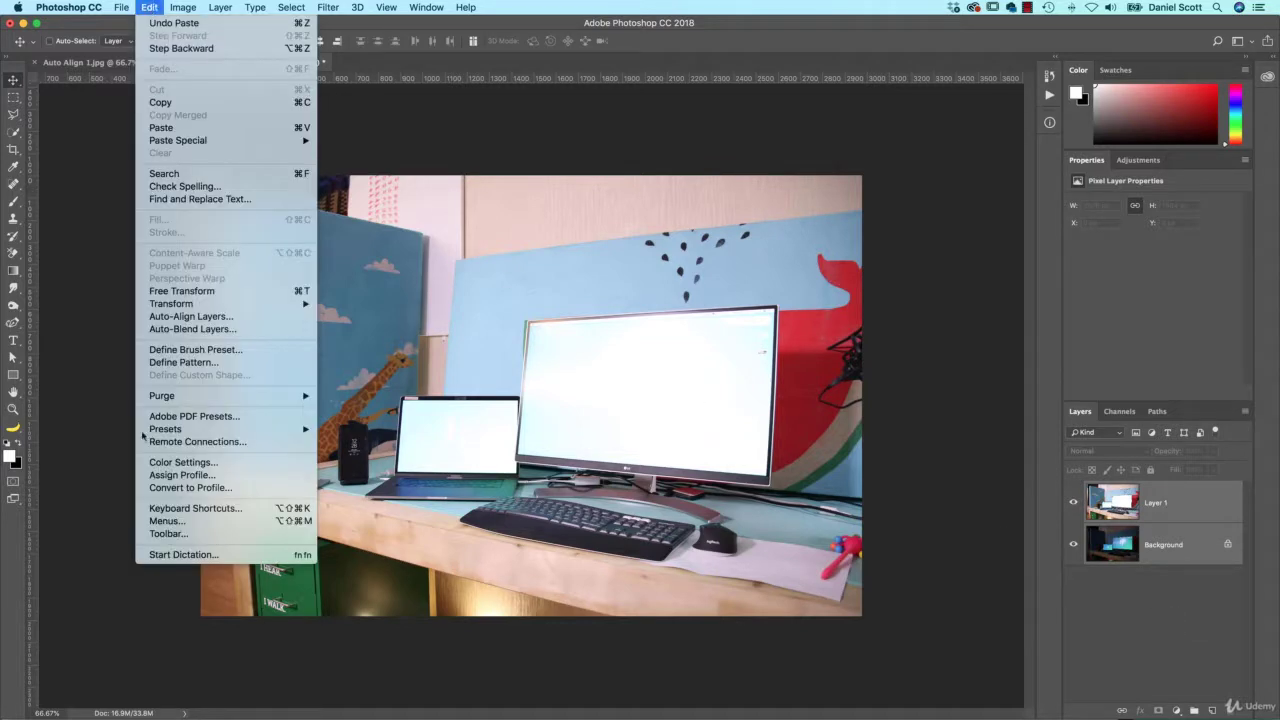
{"action": "left_click", "coordinate": [214, 320]}
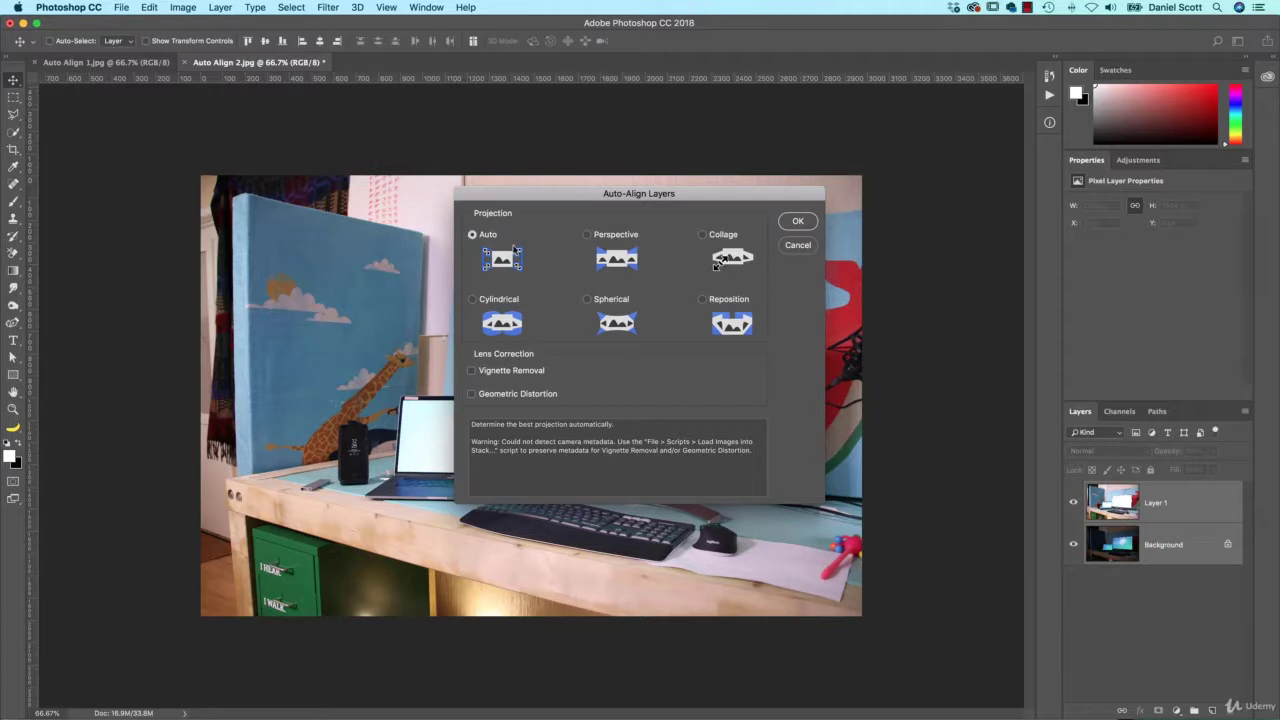
{"action": "left_click", "coordinate": [797, 222]}
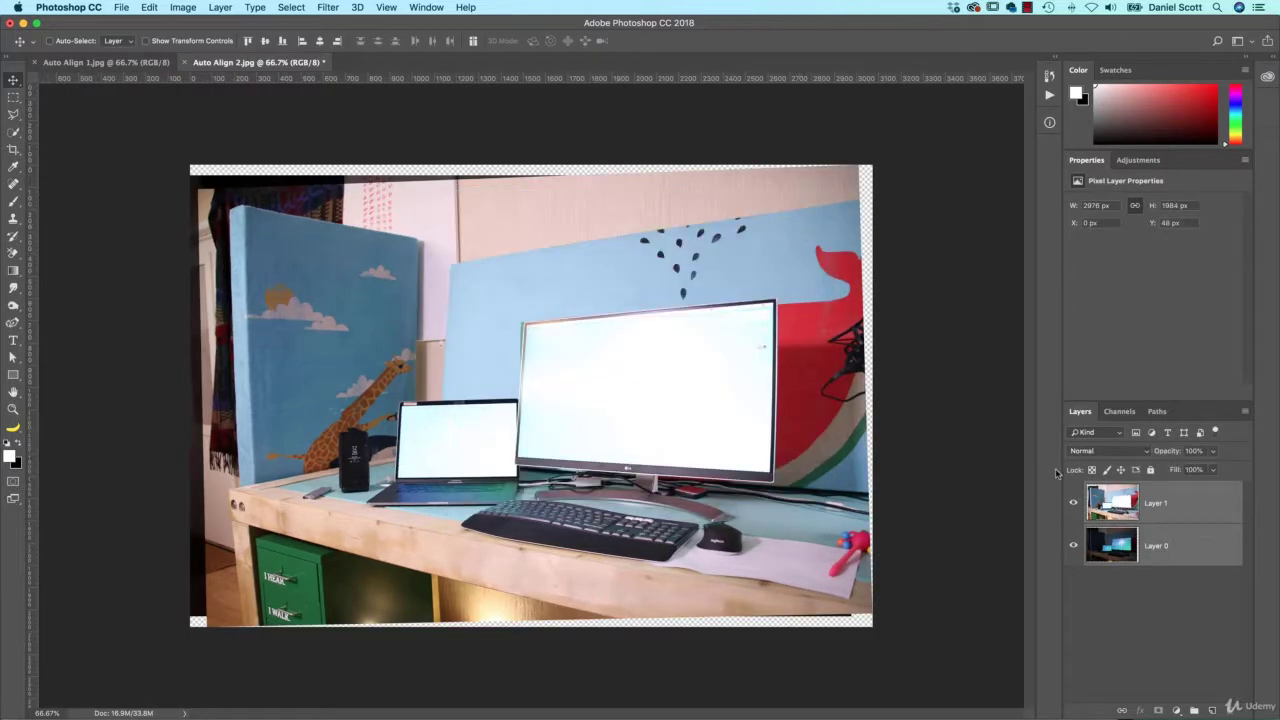
Toggle Layer 1 to check the alignment, then close Auto Align 2.jpg without saving.
{"action": "left_click", "coordinate": [1074, 503]}
{"action": "left_click", "coordinate": [1074, 503]}
{"action": "left_click", "coordinate": [1074, 503]}
{"action": "left_click", "coordinate": [1074, 503]}
{"action": "left_click", "coordinate": [1074, 503]}
{"action": "left_click", "coordinate": [1074, 503]}
{"action": "left_click", "coordinate": [184, 62]}
{"action": "left_click", "coordinate": [592, 249]}
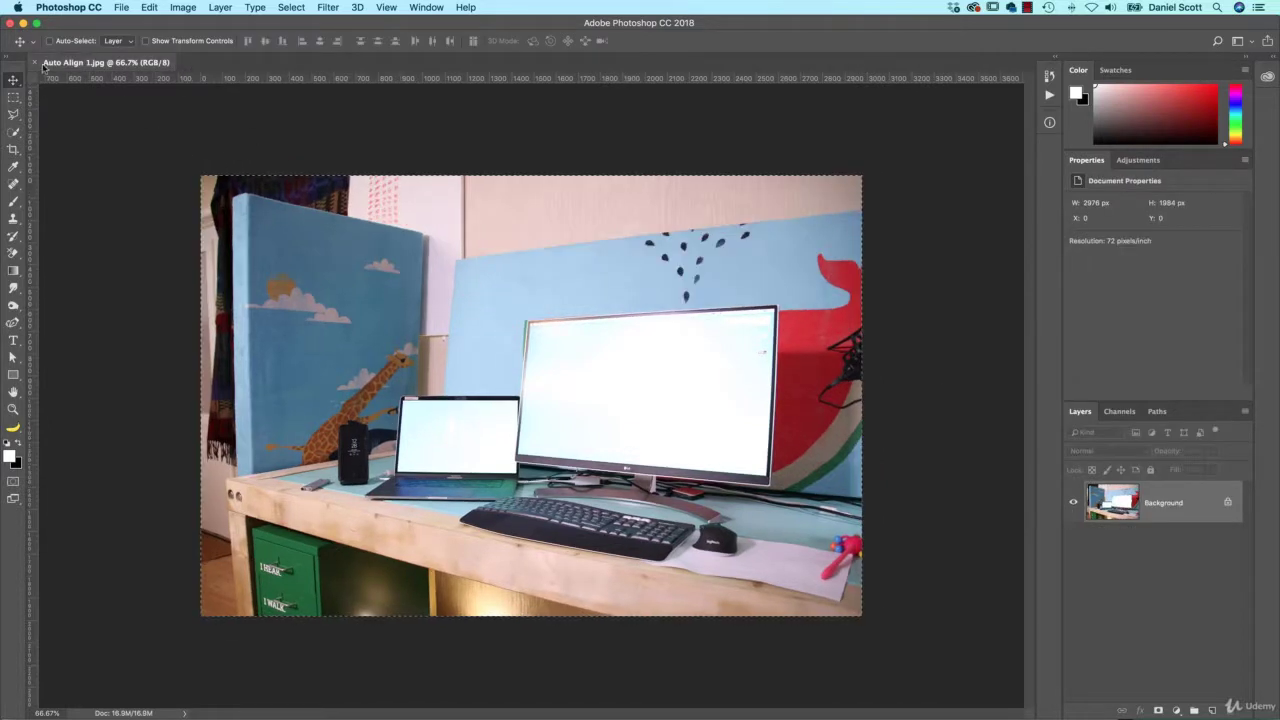
Close Auto Align 1.jpg and start File > Scripts > Load Files into Stack.
{"action": "left_click", "coordinate": [35, 62]}
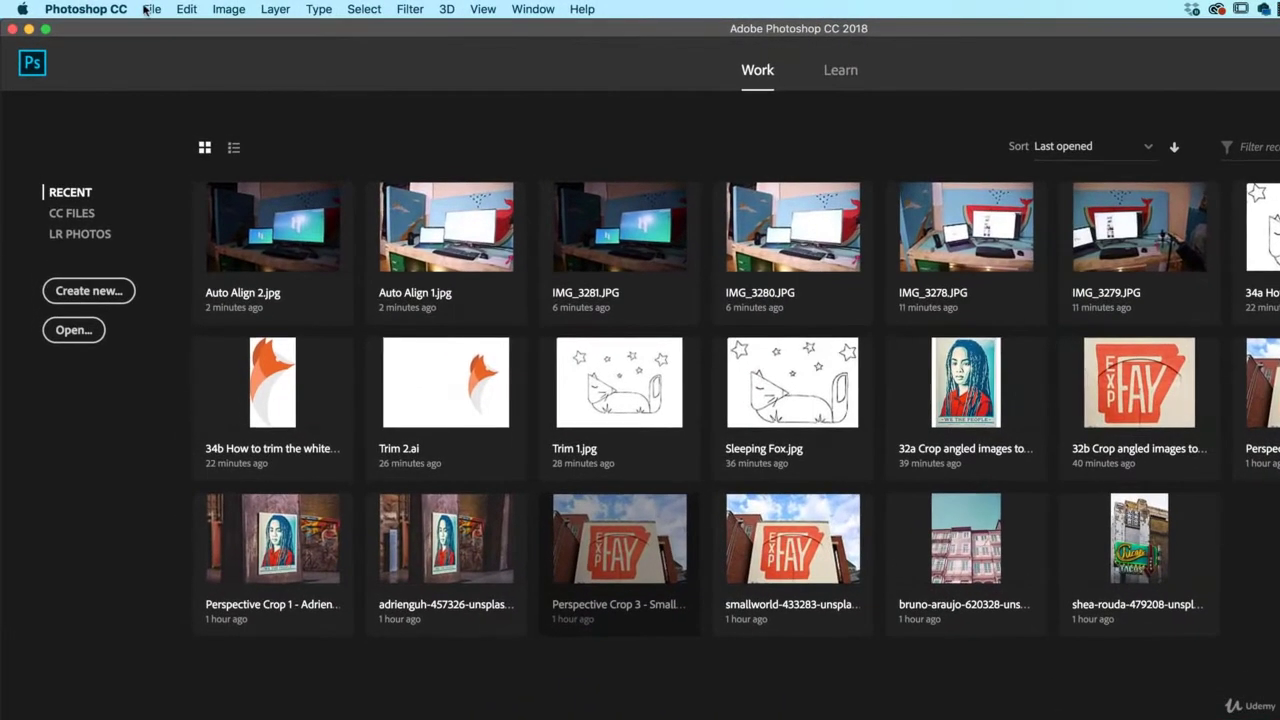
{"action": "left_click", "coordinate": [121, 7]}
{"action": "mouse_move", "coordinate": [294, 387]}
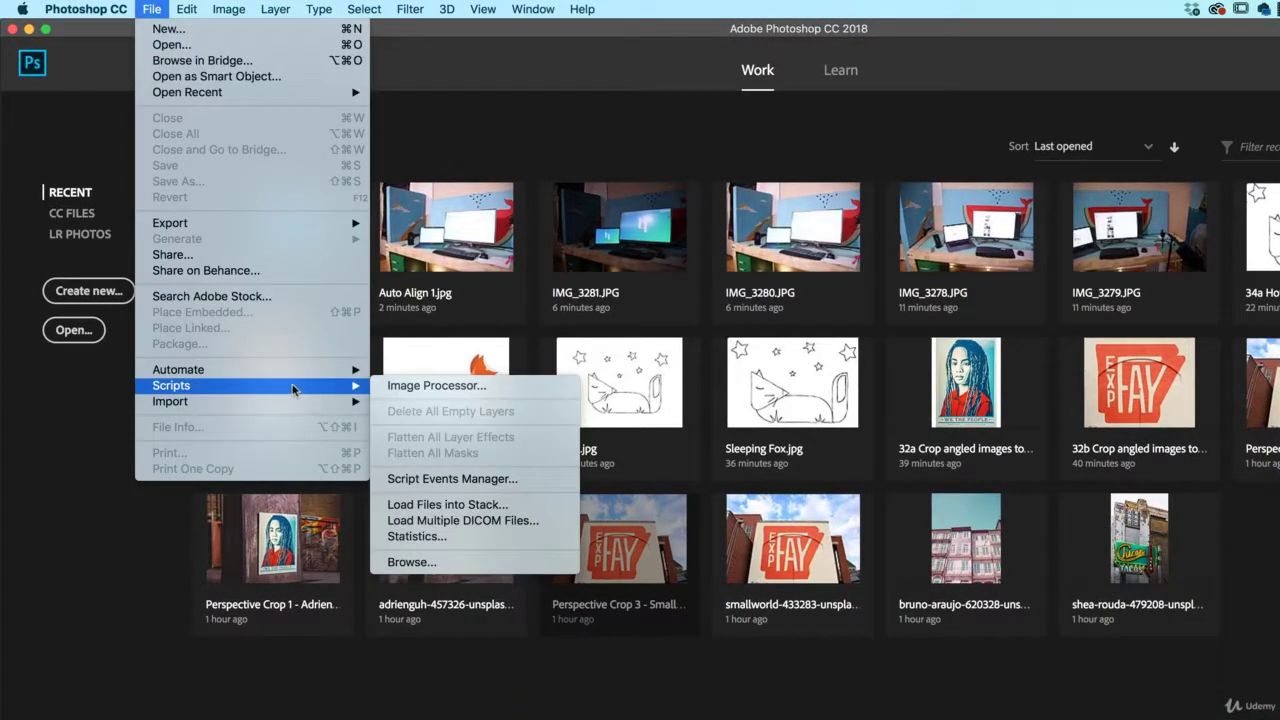
{"action": "left_click", "coordinate": [405, 507]}
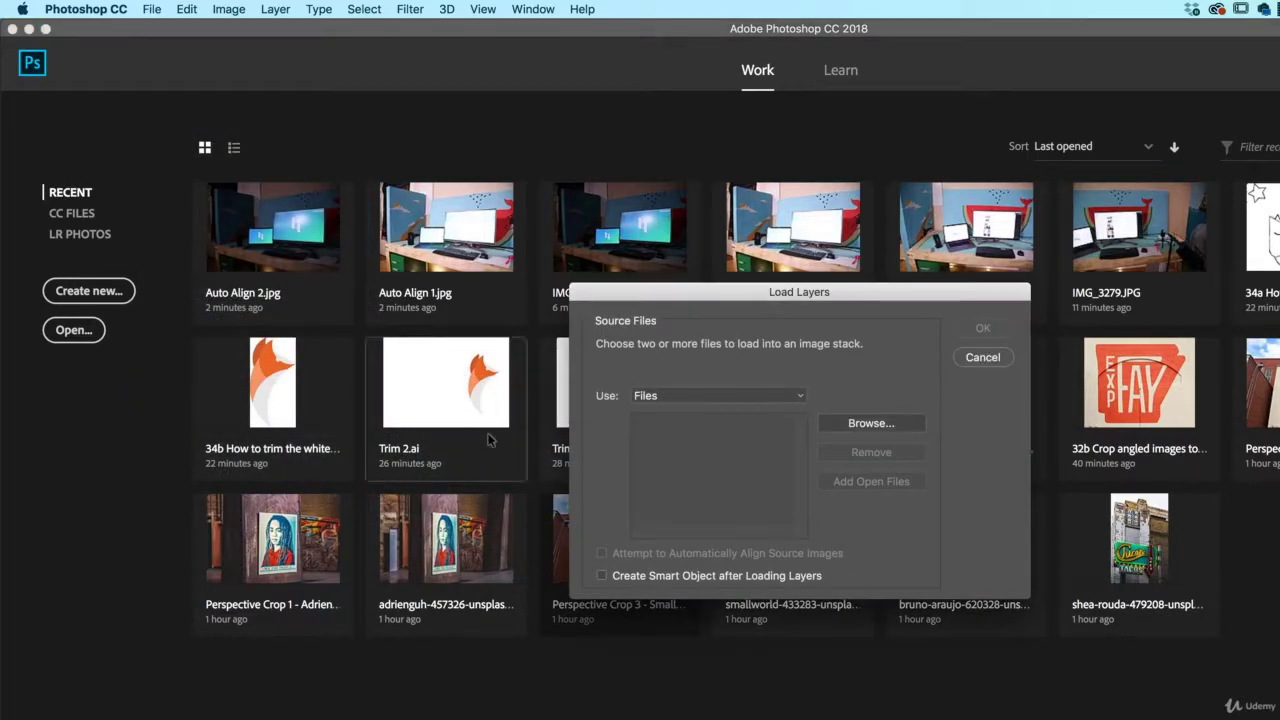
Add Auto Align 1.jpg and 2.jpg as sources and enable automatic source alignment.
{"action": "left_click", "coordinate": [840, 424]}
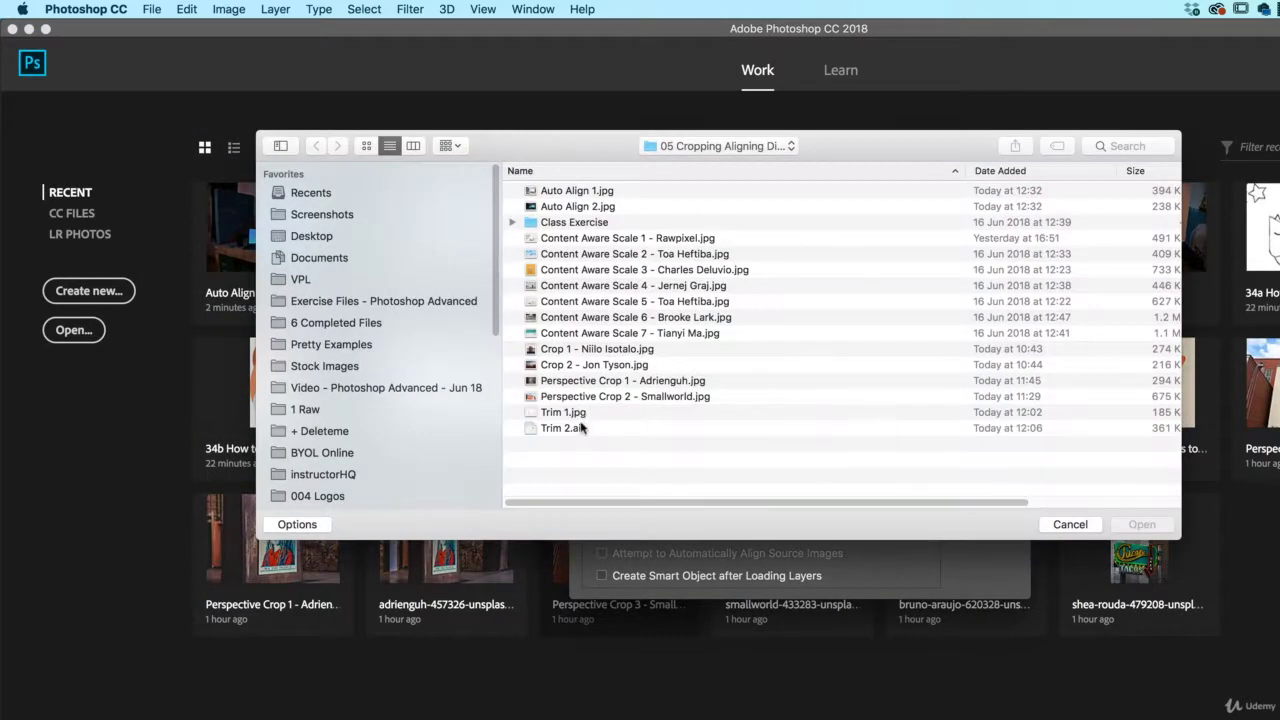
{"action": "left_click", "coordinate": [565, 415]}
{"action": "left_click", "coordinate": [585, 192]}
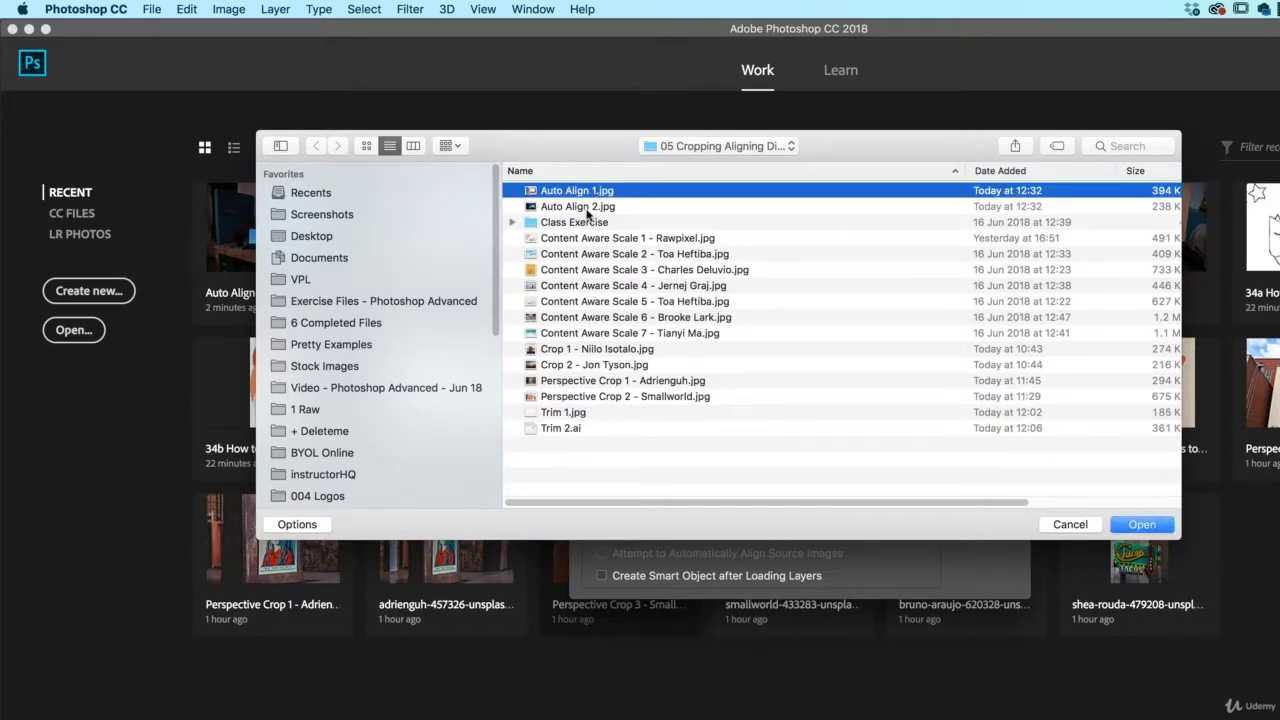
{"action": "left_click", "coordinate": [586, 208], "text": "shift"}
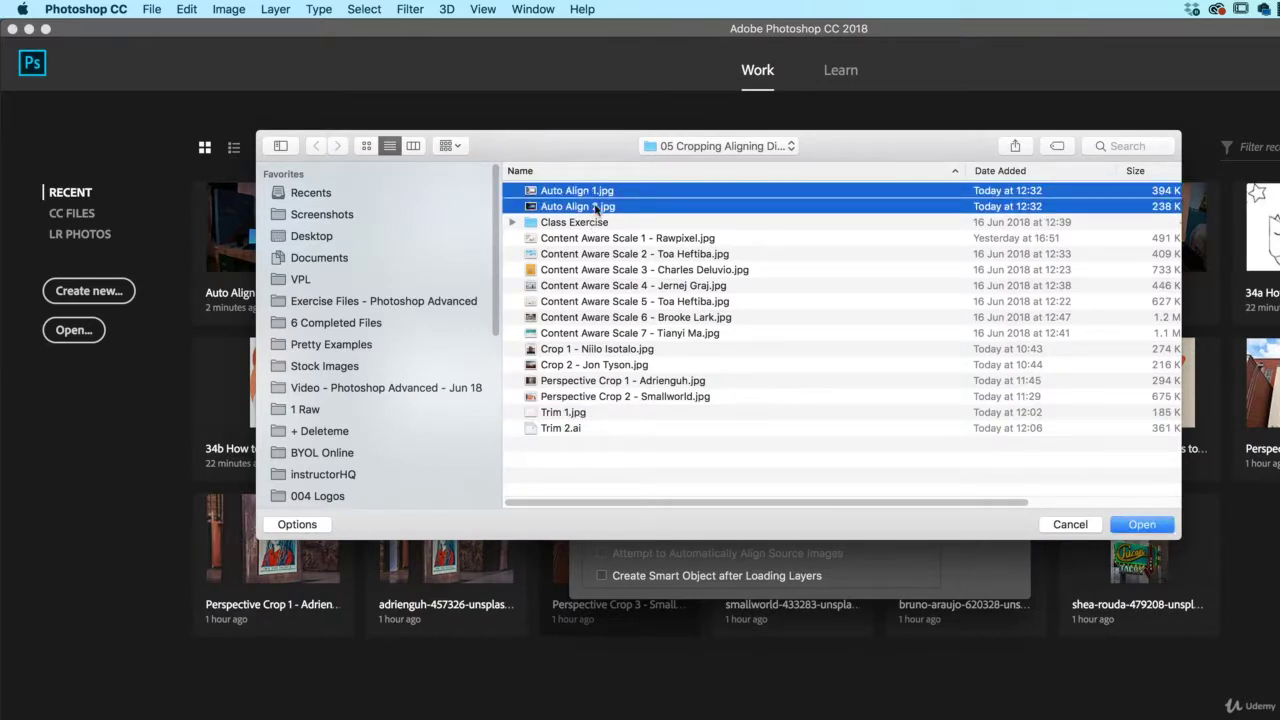
{"action": "left_click", "coordinate": [1140, 525]}
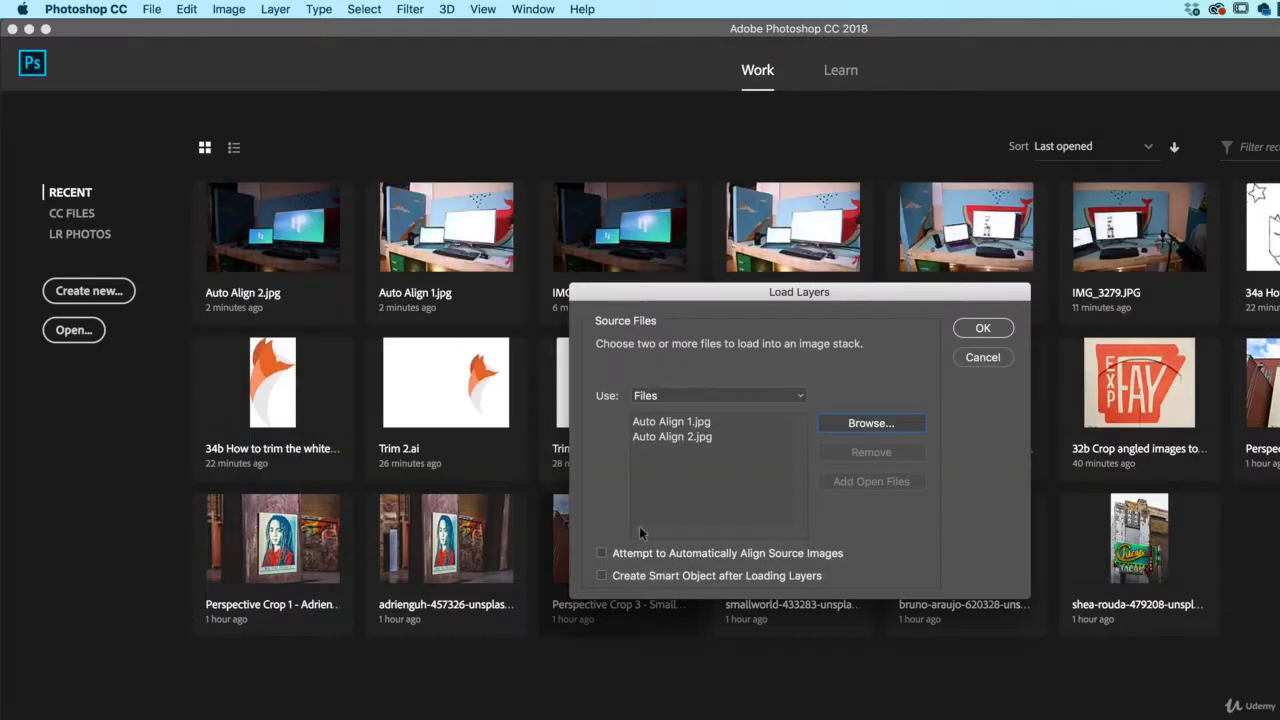
{"action": "left_click", "coordinate": [686, 556]}
Load the photos as aligned layers, compare them, and move Auto Align 2.jpg to the top.
{"action": "left_click", "coordinate": [983, 328]}
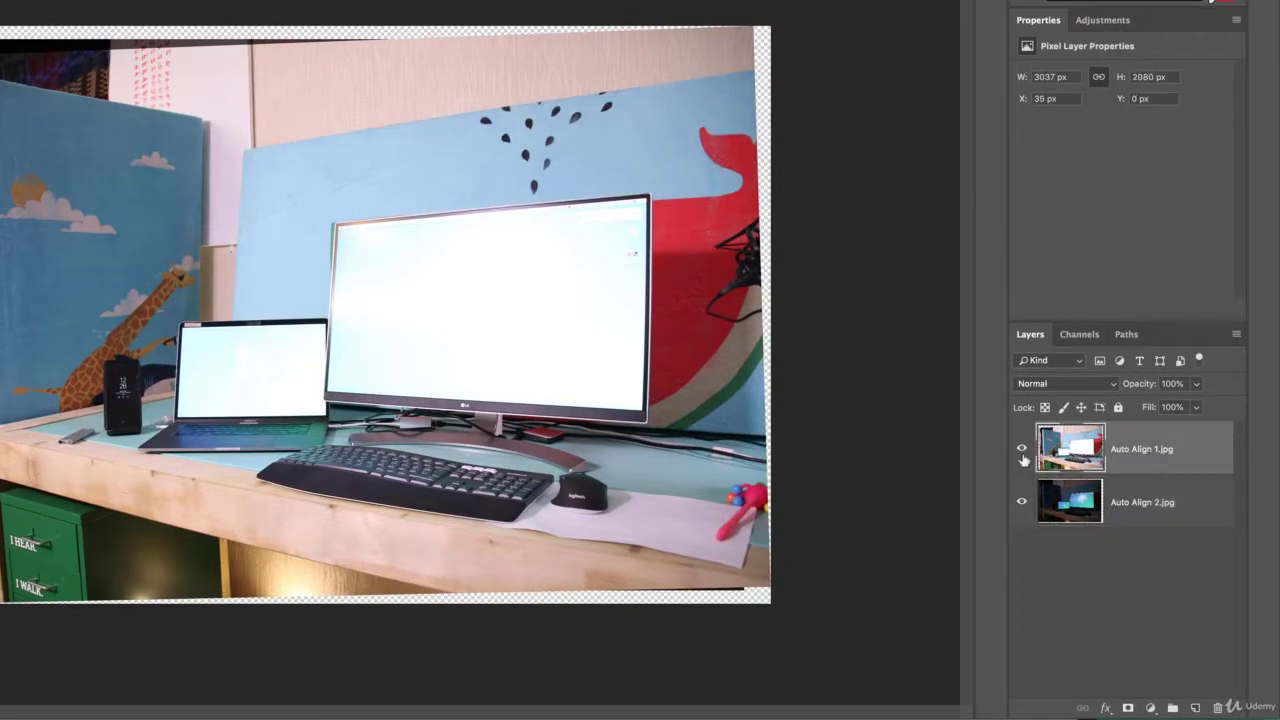
{"action": "left_click", "coordinate": [1022, 452]}
{"action": "left_click", "coordinate": [1022, 452]}
{"action": "left_click", "coordinate": [1022, 450]}
{"action": "left_click", "coordinate": [1022, 450]}
{"action": "left_click_drag", "start_coordinate": [1149, 508], "coordinate": [1129, 440]}
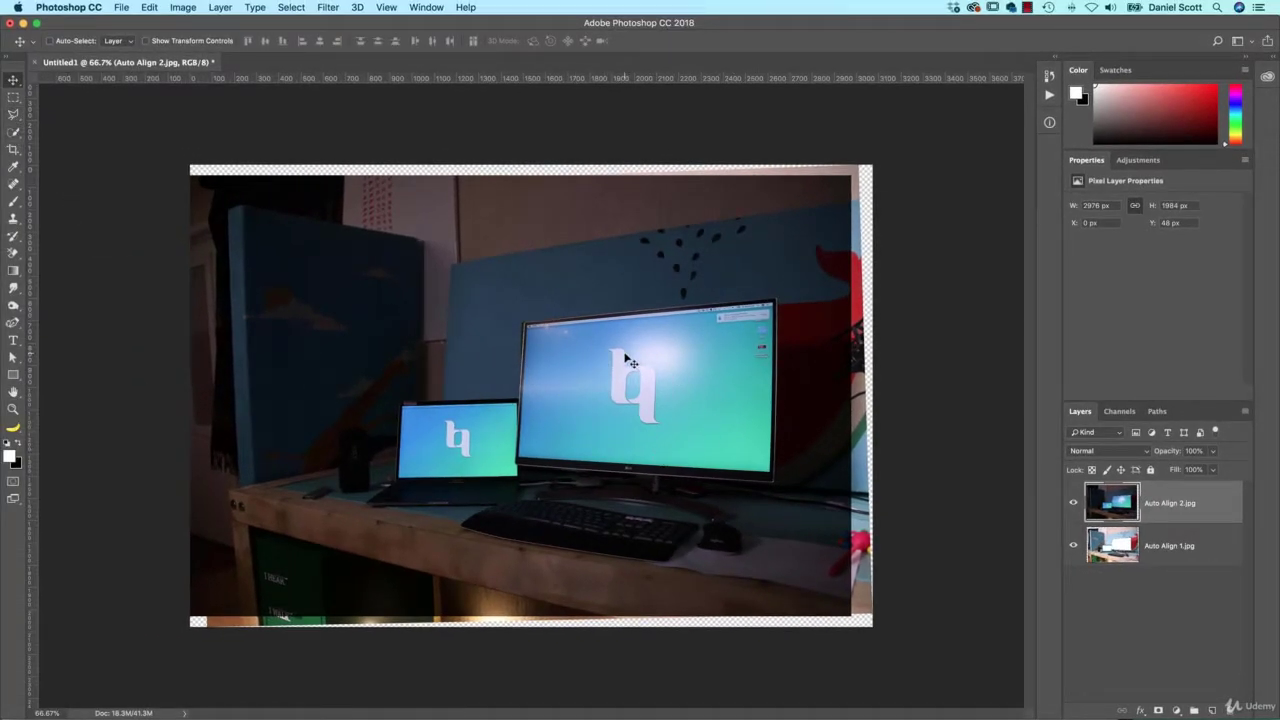
{"action": "left_click", "coordinate": [1073, 503]}
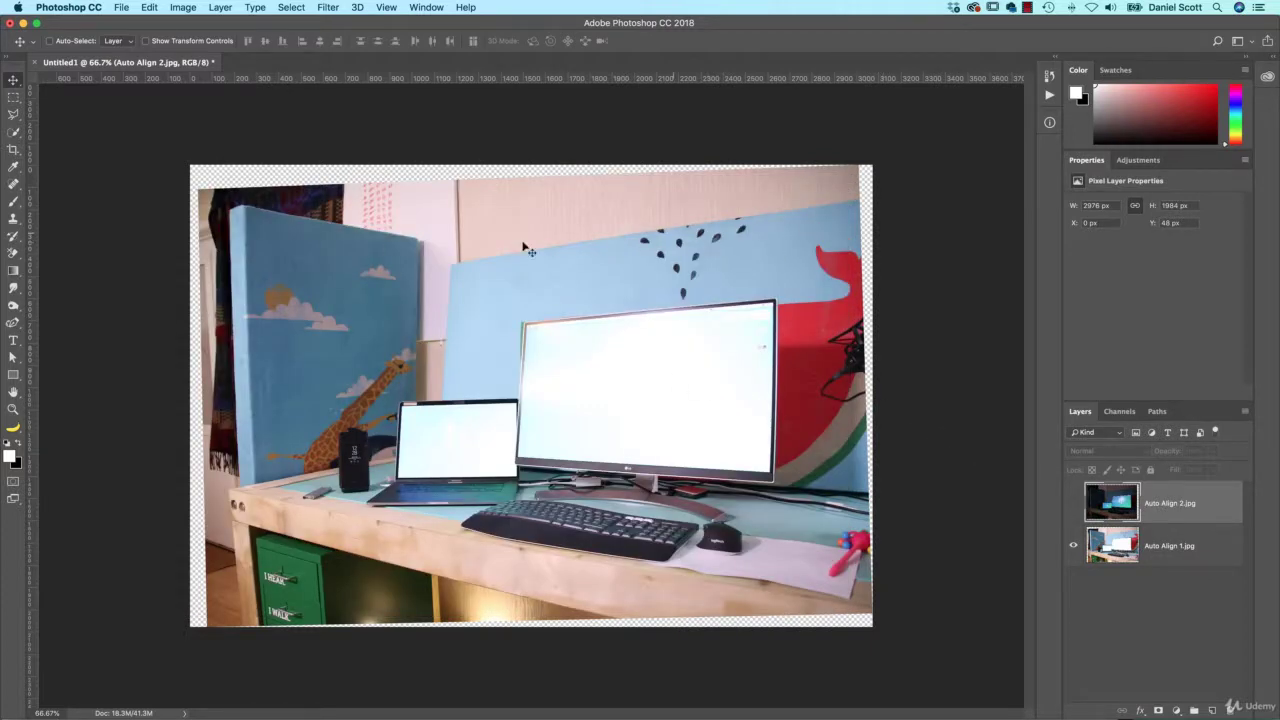
Quick-select the laptop and monitor screens, Alt-subtracting the monitor's frame edge.
{"action": "left_click", "coordinate": [1073, 503]}
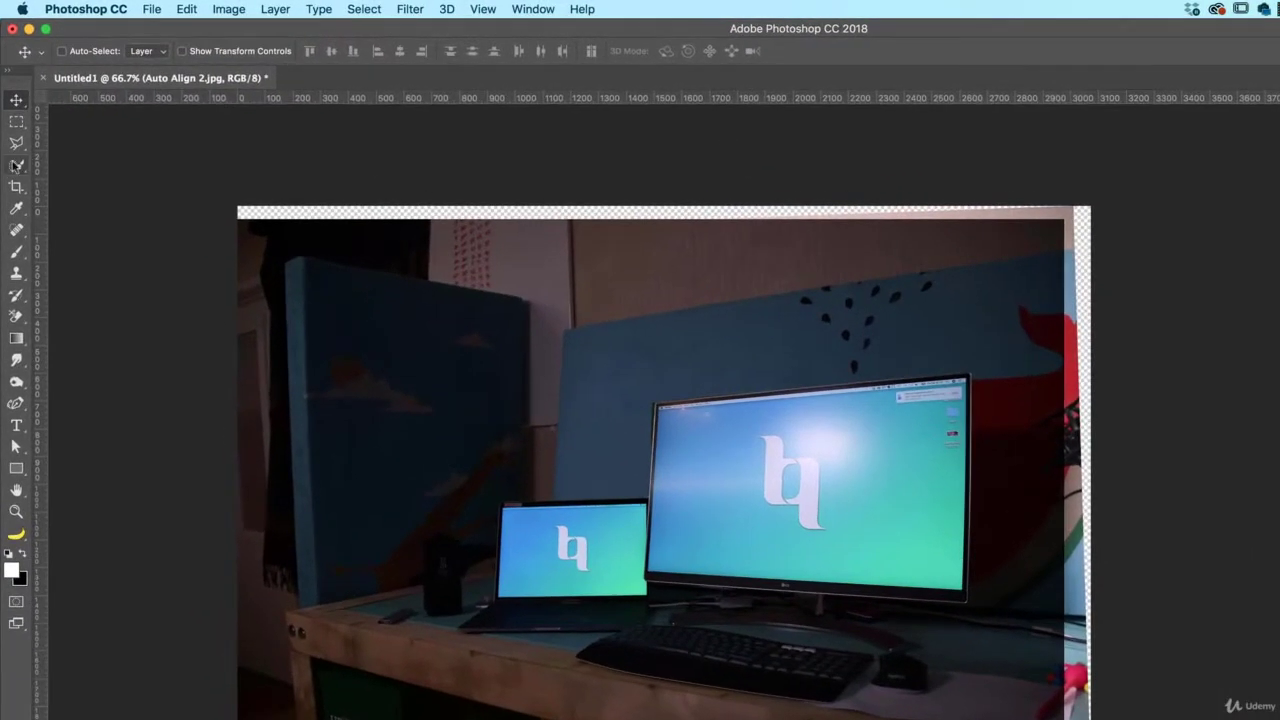
{"action": "left_click", "coordinate": [13, 132]}
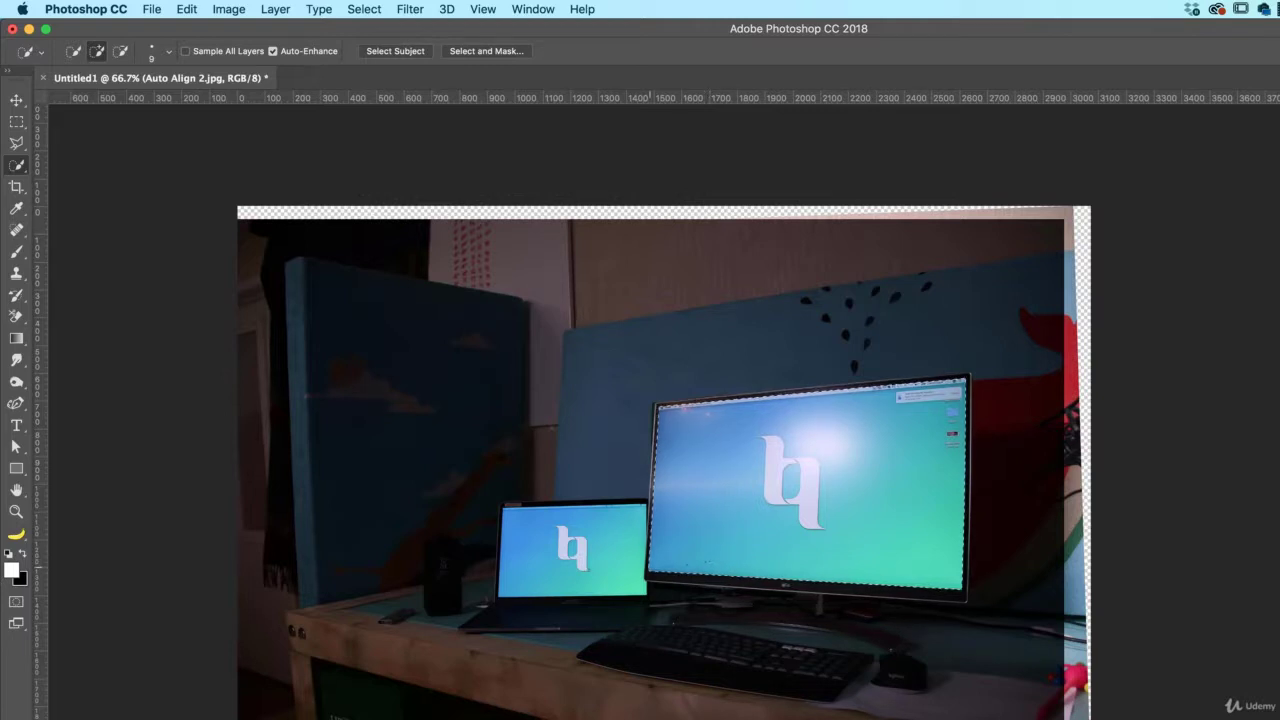
{"action": "left_click", "coordinate": [527, 591]}
{"action": "key", "text": "super+plus"}
{"action": "key", "text": "super+plus"}
{"action": "key", "text": "super+plus"}
{"action": "key", "text": "super+plus"}
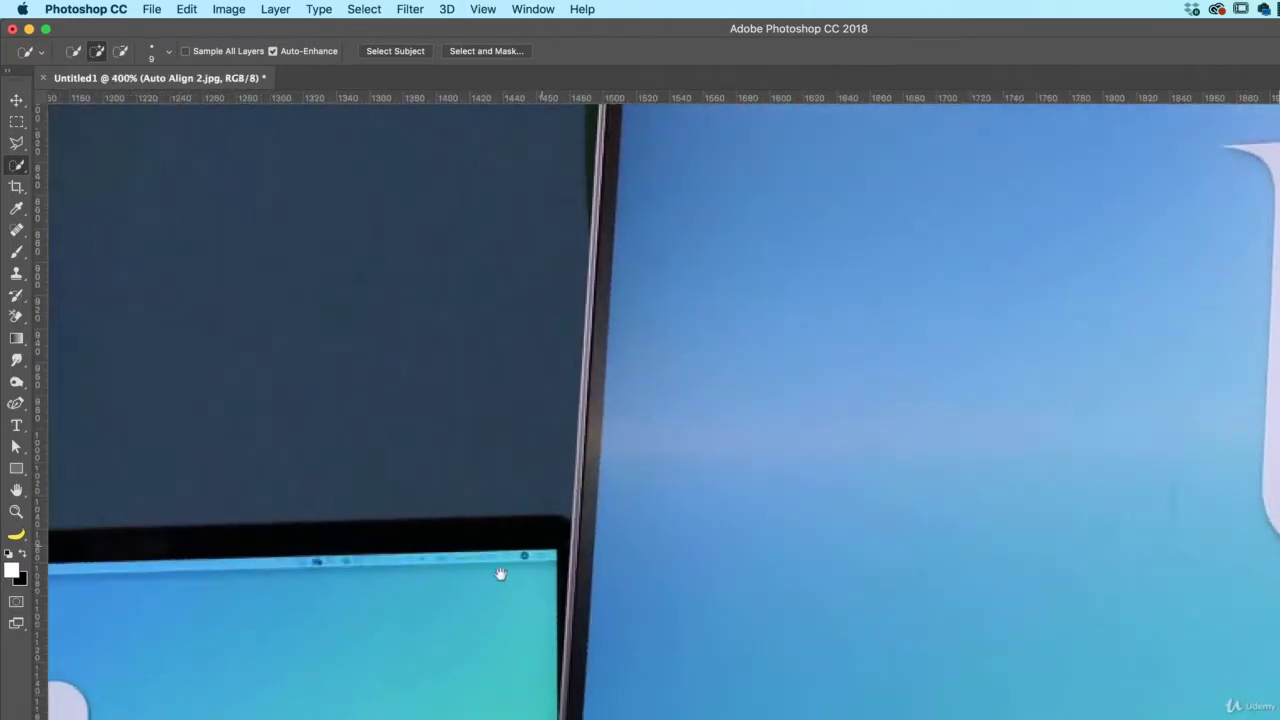
{"action": "left_click_drag", "start_coordinate": [495, 580], "coordinate": [554, 297]}
{"action": "key", "text": "alt"}
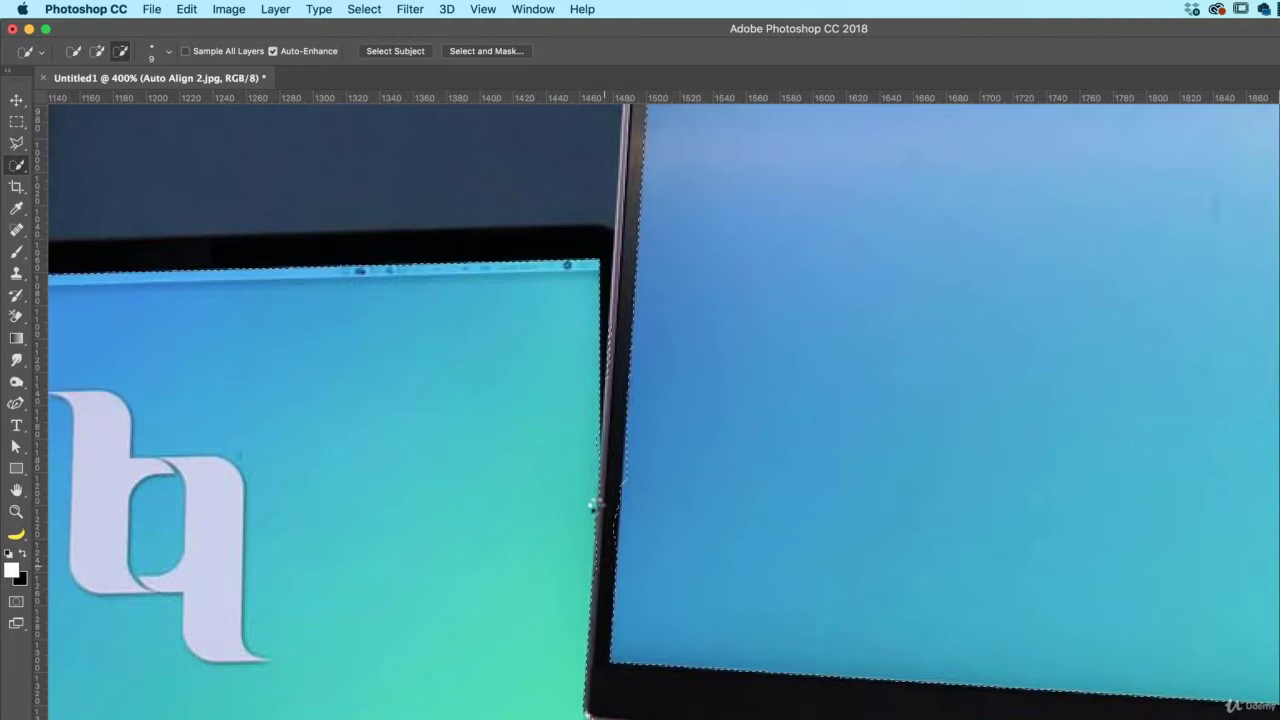
{"action": "mouse_move", "coordinate": [594, 505]}
{"action": "left_mouse_down"}
{"action": "mouse_move", "coordinate": [606, 480]}
{"action": "mouse_move", "coordinate": [588, 443]}
{"action": "left_mouse_up"}
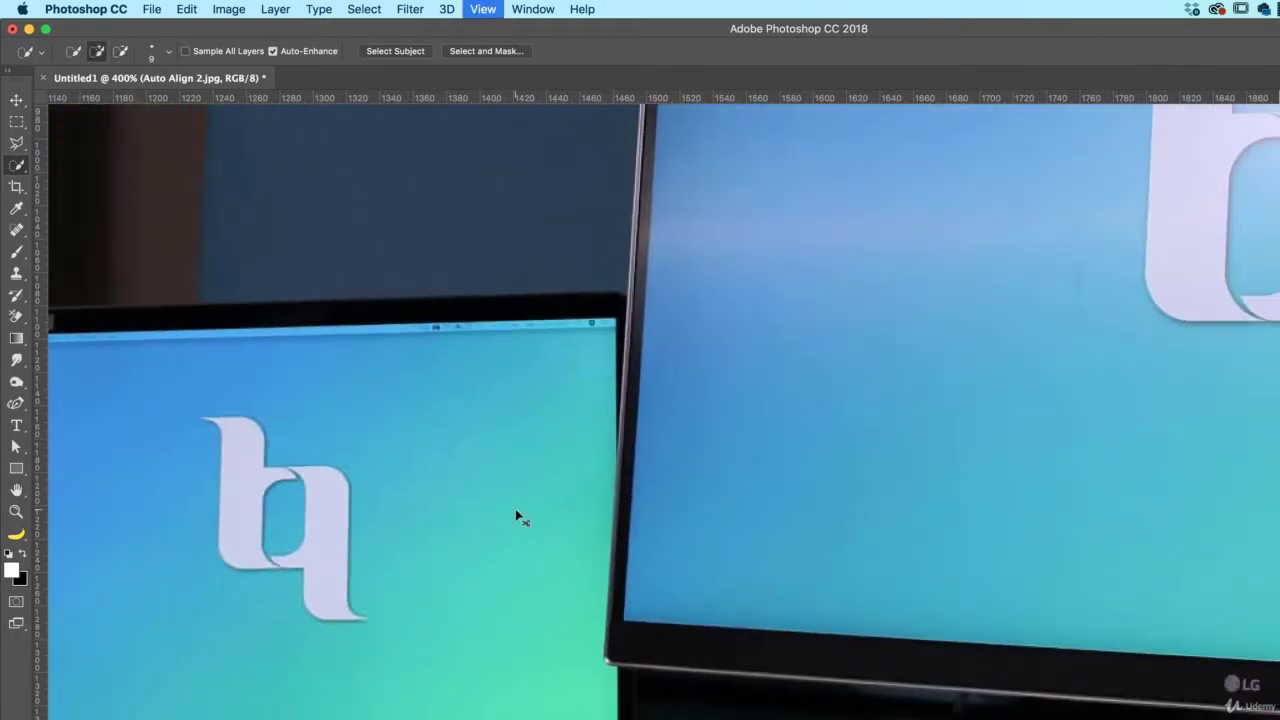
{"action": "key", "text": "super+1"}
{"action": "left_click_drag", "start_coordinate": [1037, 414], "coordinate": [1007, 417]}
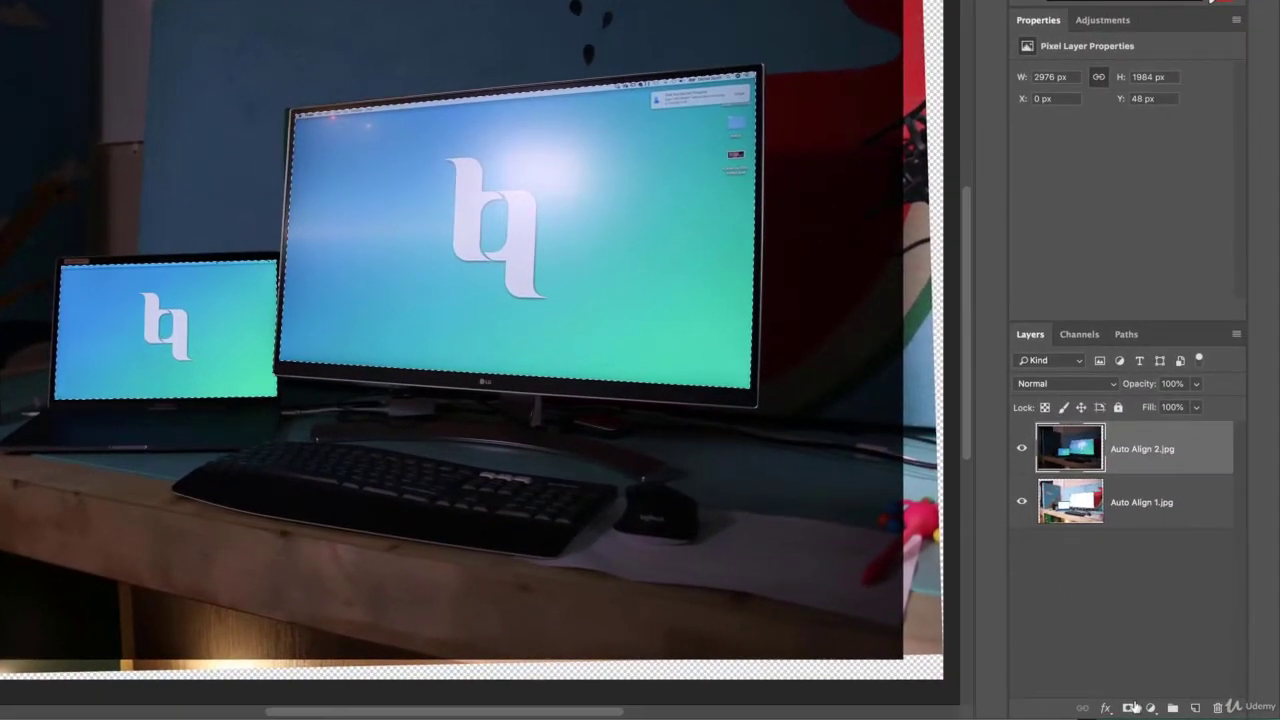
Add a layer mask to Auto Align 2.jpg from the screen selection and zoom out.
{"action": "left_click", "coordinate": [1128, 707]}
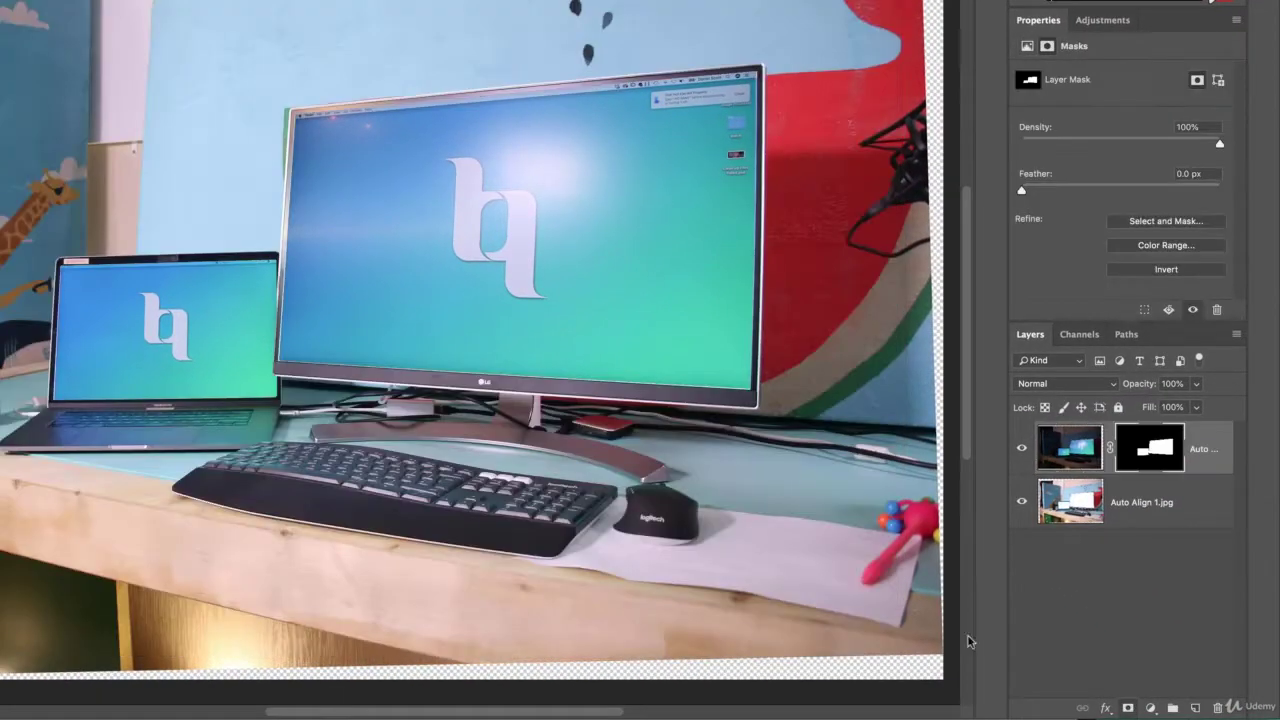
{"action": "scroll", "coordinate": [455, 353], "scroll_direction": "up", "scroll_amount": 1}
{"action": "key", "text": "ctrl+minus"}
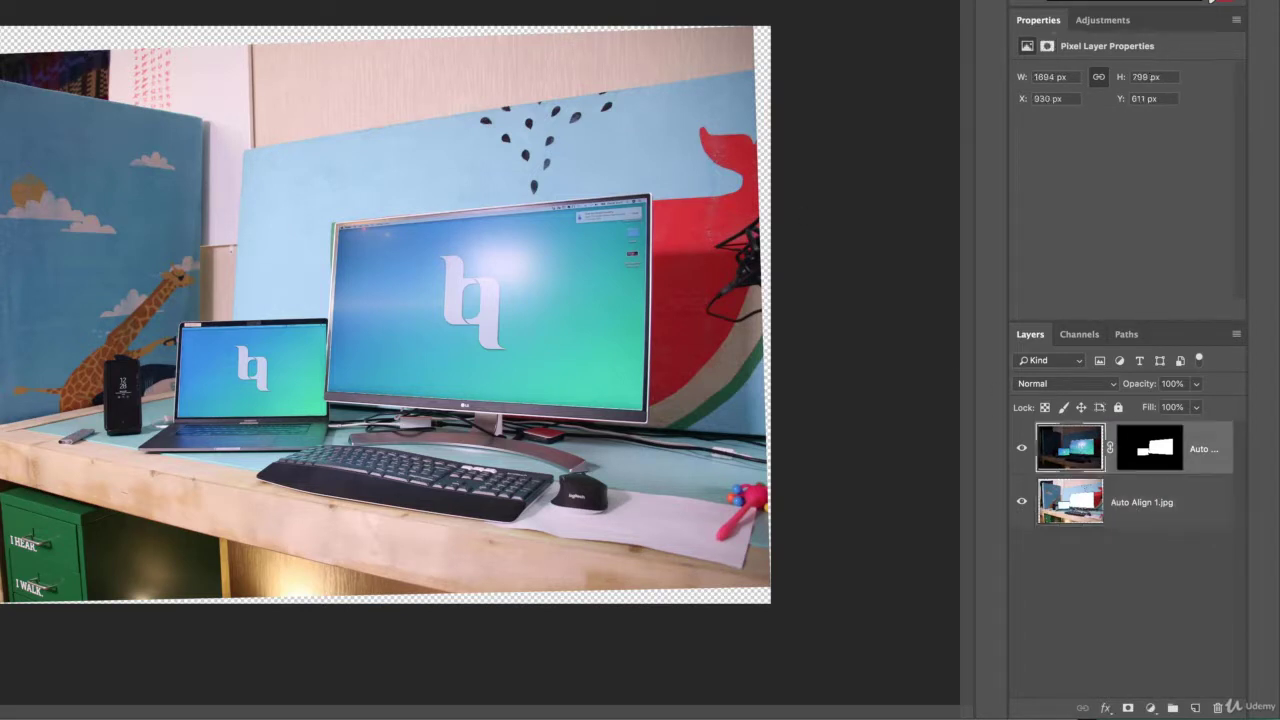
{"action": "left_click", "coordinate": [1103, 20]}
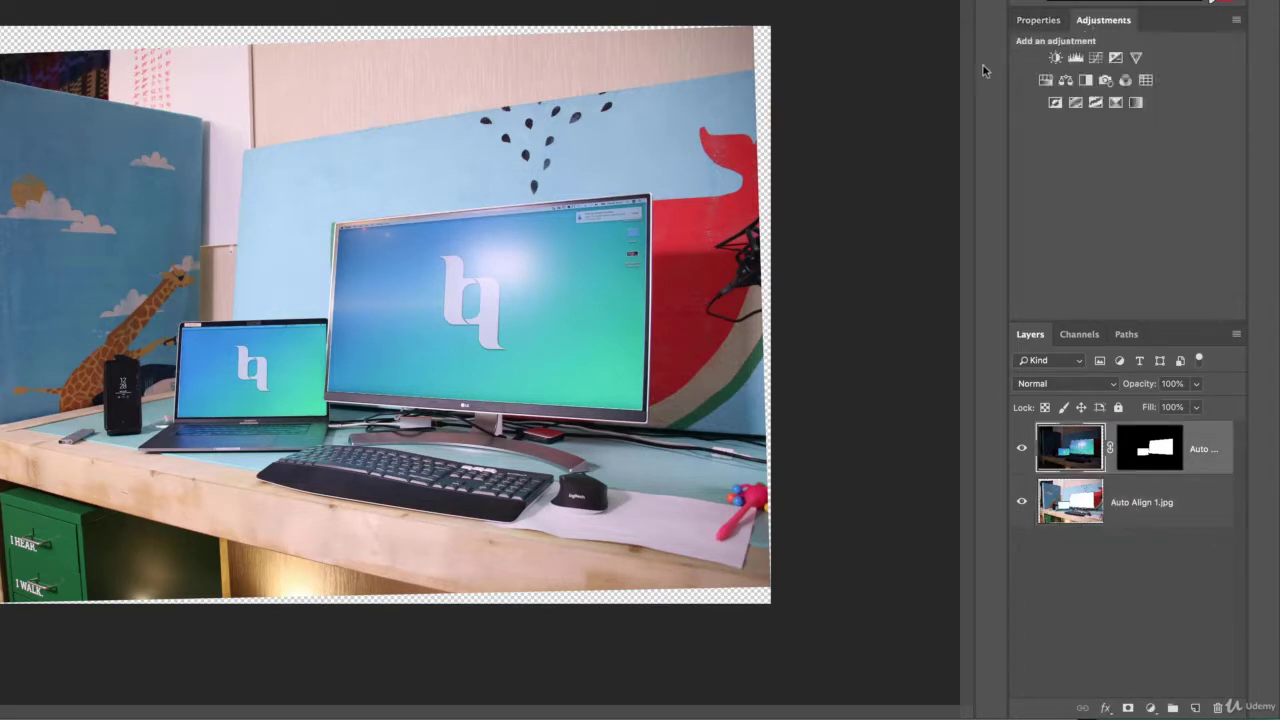
Add a Levels adjustment clipped to the screen layer with black input 17 and midtones 1.73.
{"action": "left_click", "coordinate": [1075, 57]}
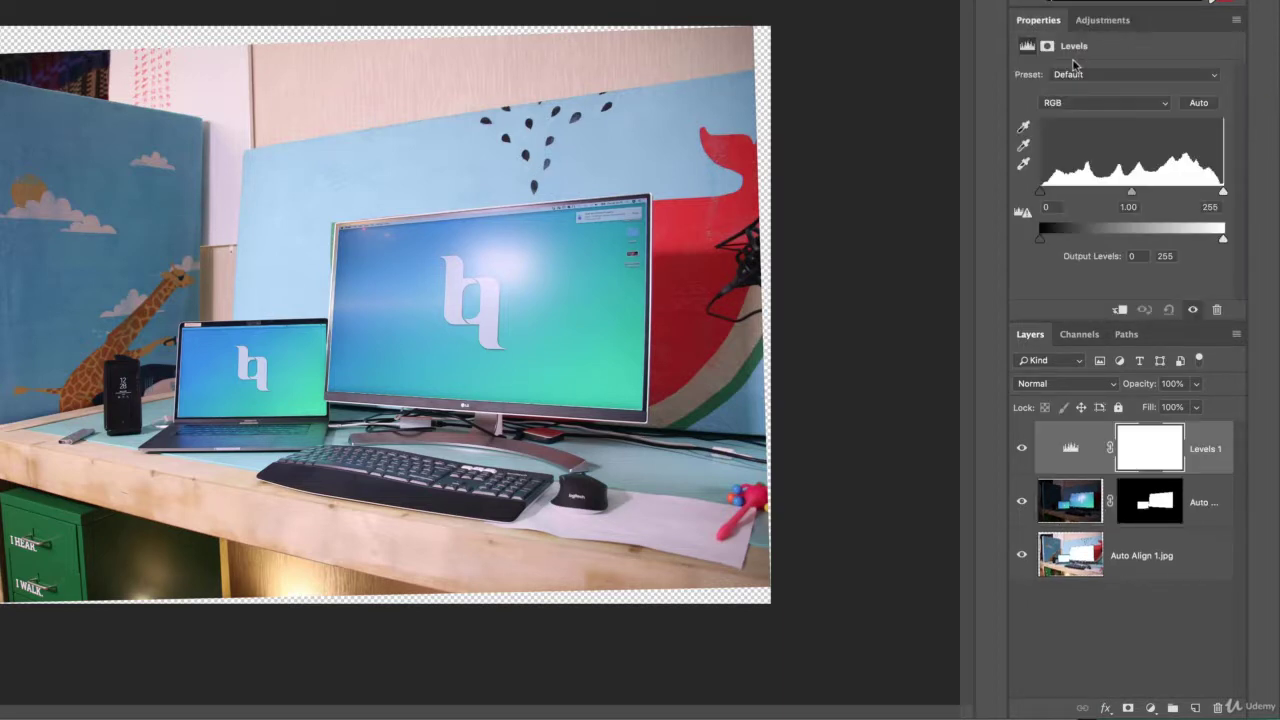
{"action": "left_click", "coordinate": [1119, 311]}
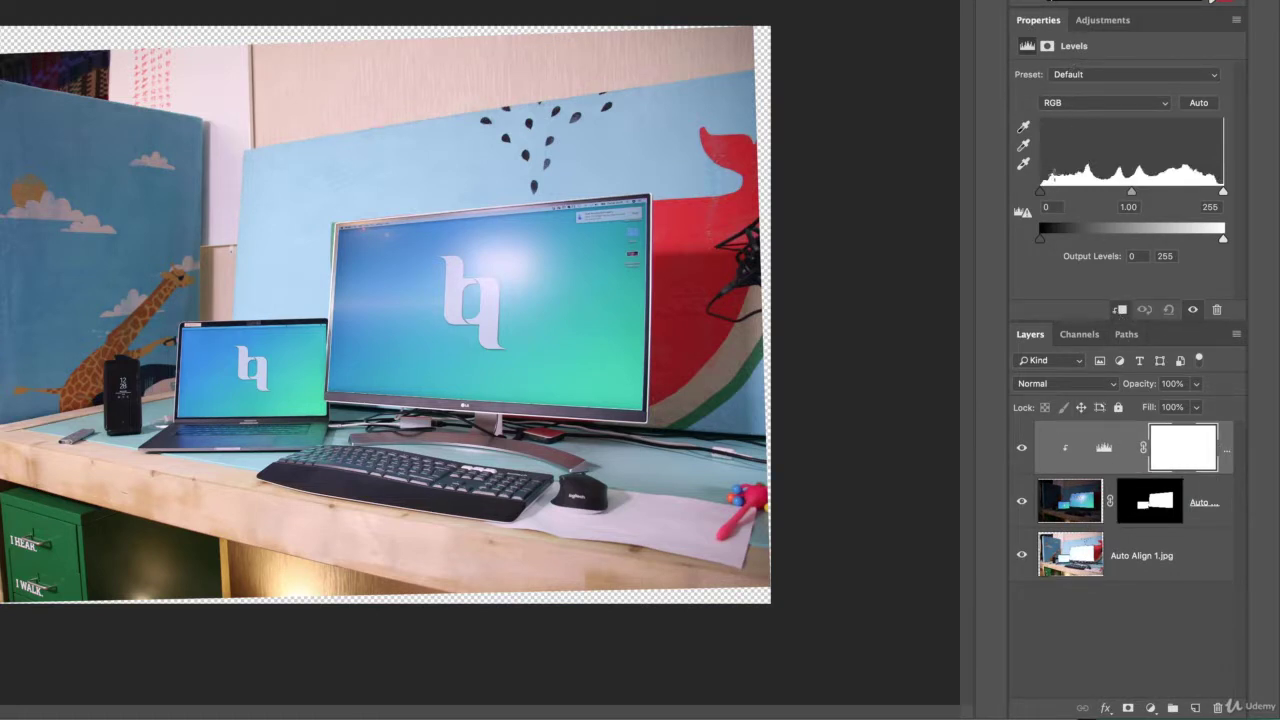
{"action": "left_click_drag", "start_coordinate": [1131, 194], "coordinate": [1112, 196]}
{"action": "mouse_move", "coordinate": [1223, 192]}
{"action": "left_mouse_down"}
{"action": "mouse_move", "coordinate": [1200, 198]}
{"action": "mouse_move", "coordinate": [1224, 195]}
{"action": "left_mouse_up"}
{"action": "left_click_drag", "start_coordinate": [1044, 194], "coordinate": [1106, 203]}
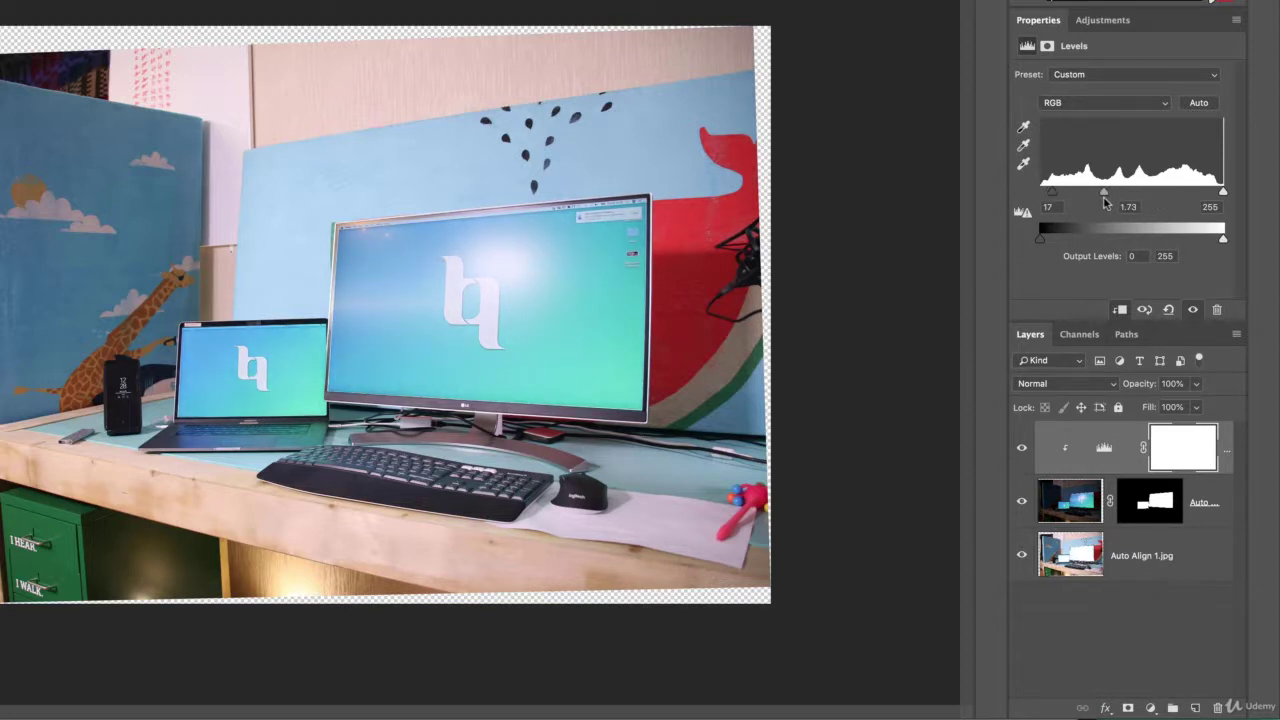
Toggle the screen layer to compare, then select the bottom Auto Align 1.jpg layer.
{"action": "left_click", "coordinate": [1021, 503]}
{"action": "left_click", "coordinate": [1021, 503]}
{"action": "key", "text": "alt+comma"}
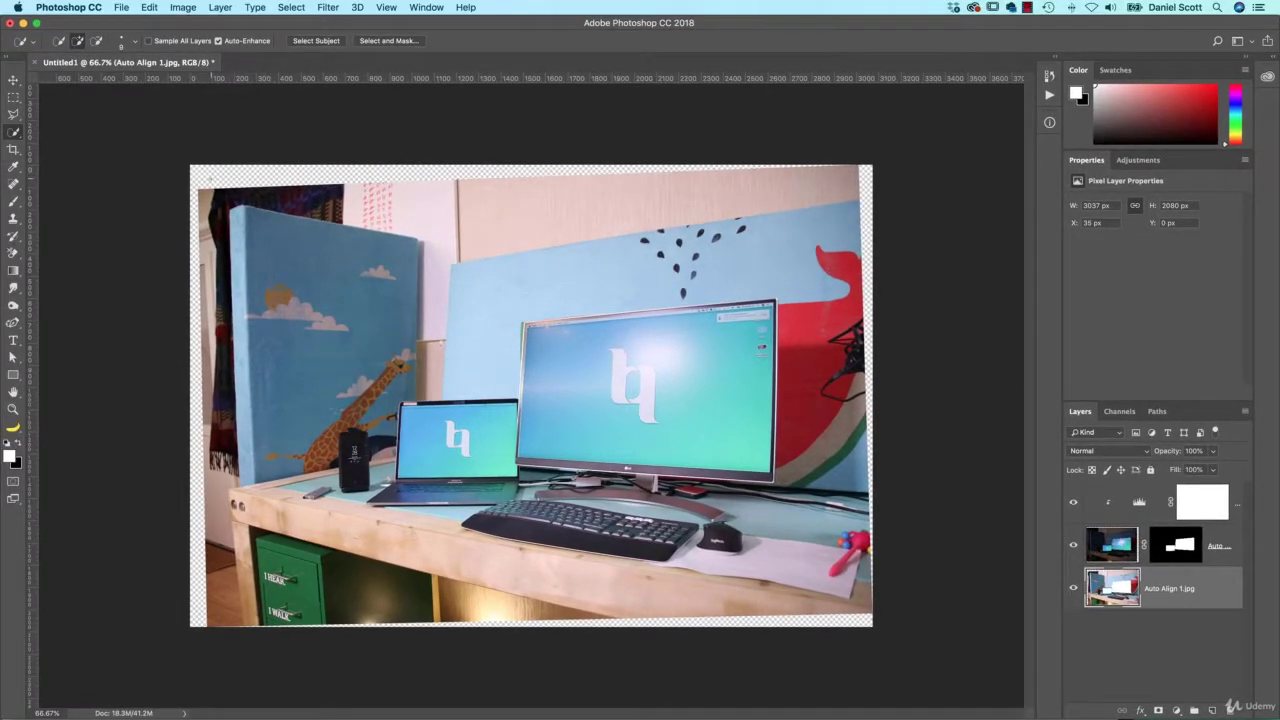
{"action": "left_click", "coordinate": [13, 149]}
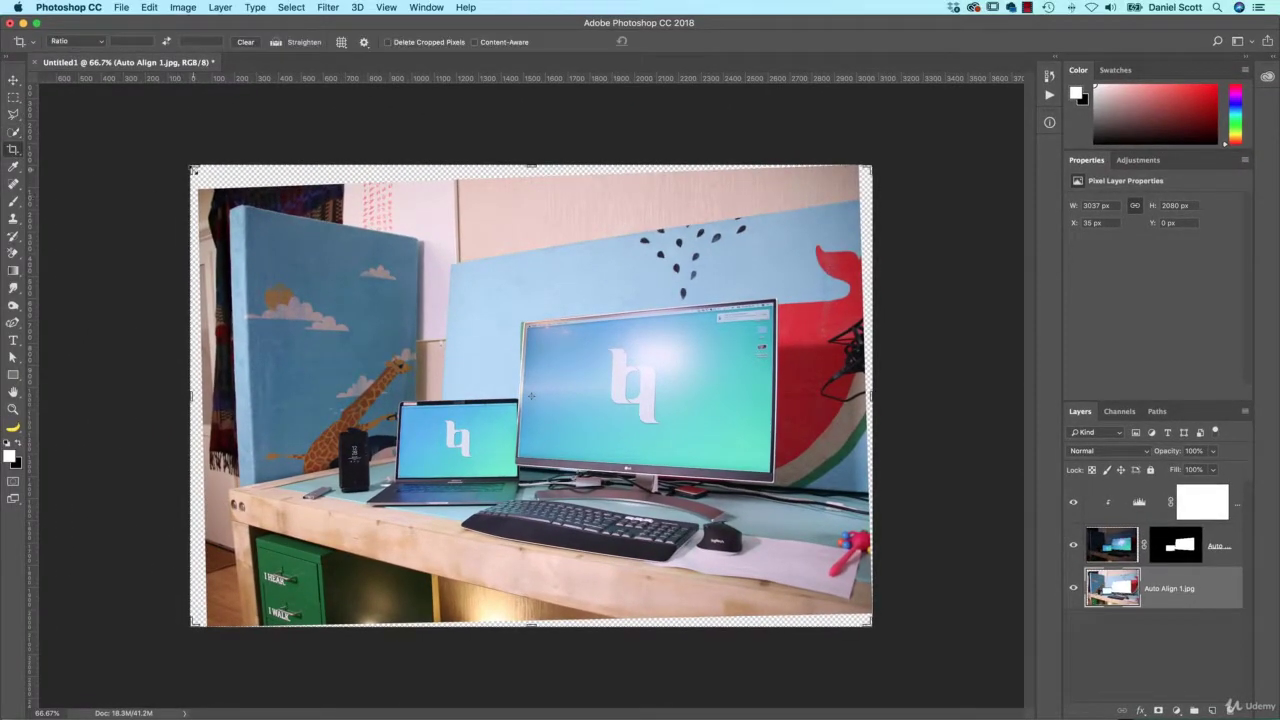
{"action": "left_click_drag", "start_coordinate": [192, 168], "coordinate": [196, 180]}
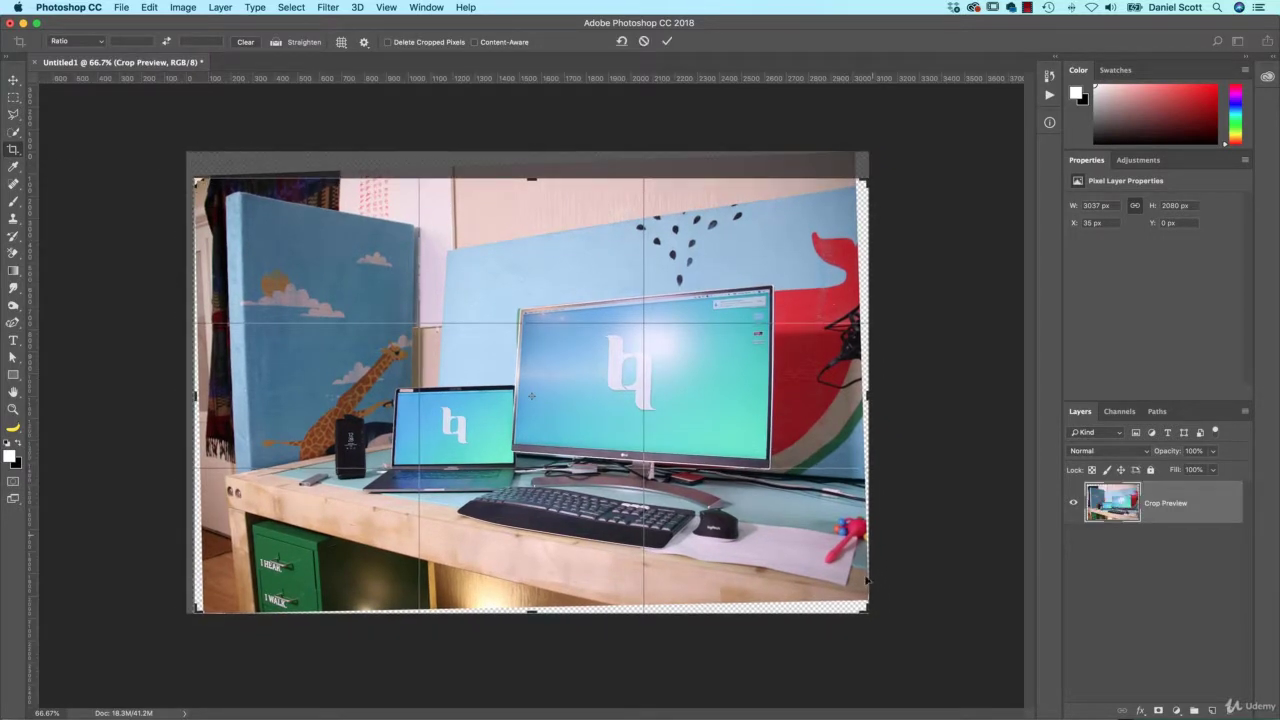
{"action": "left_click_drag", "start_coordinate": [864, 598], "coordinate": [857, 604]}
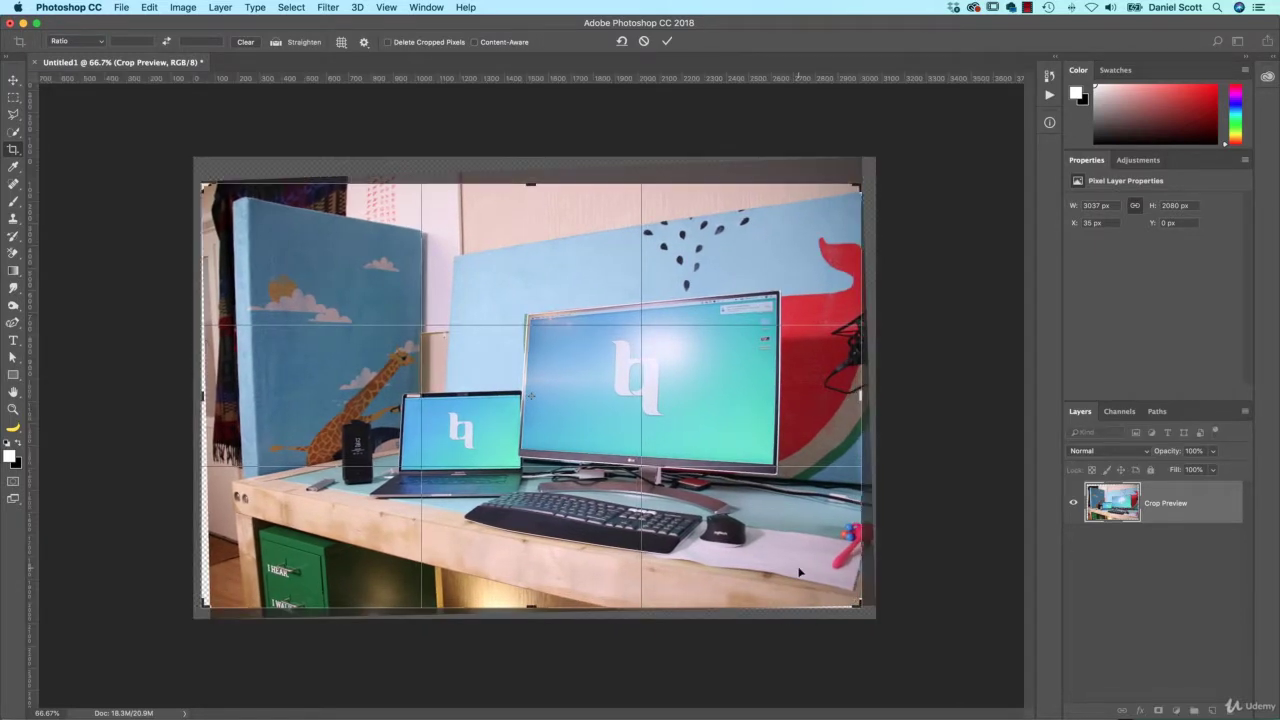
{"action": "left_click_drag", "start_coordinate": [200, 396], "coordinate": [190, 360]}
Cancel the crop and choose the Polygonal Lasso tool.
{"action": "key", "text": "Escape"}
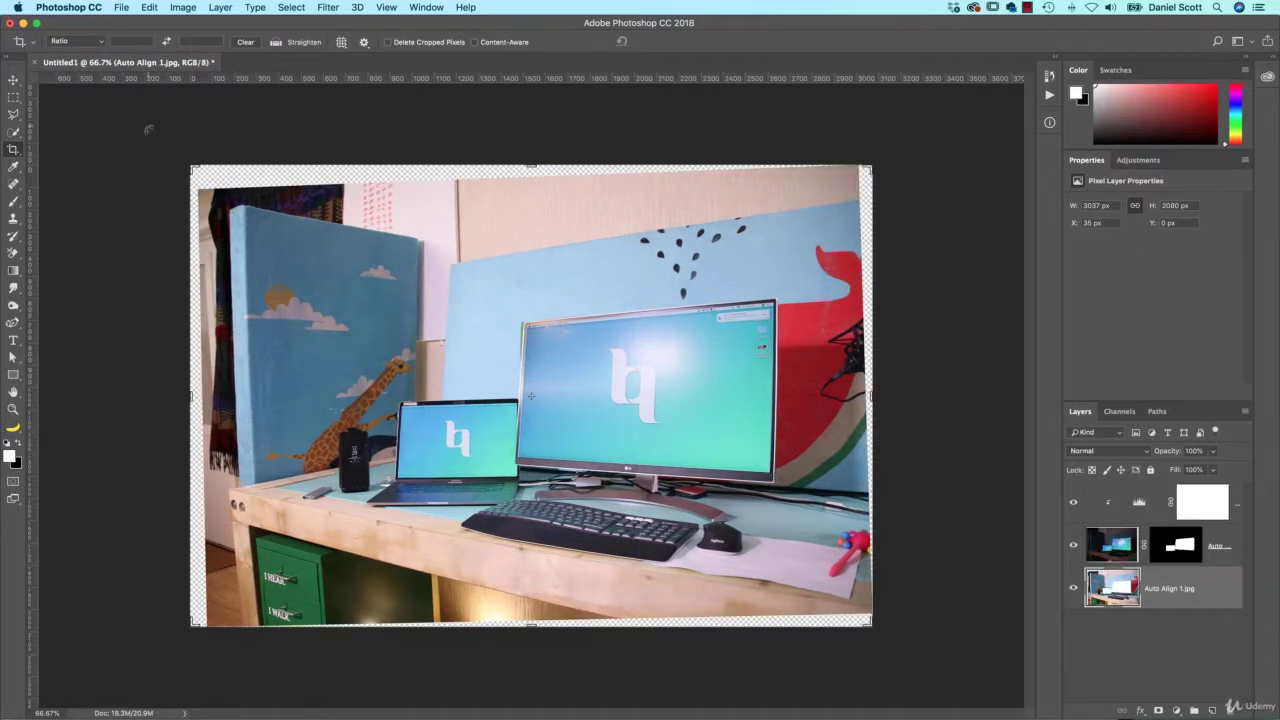
{"action": "left_click", "coordinate": [13, 114]}
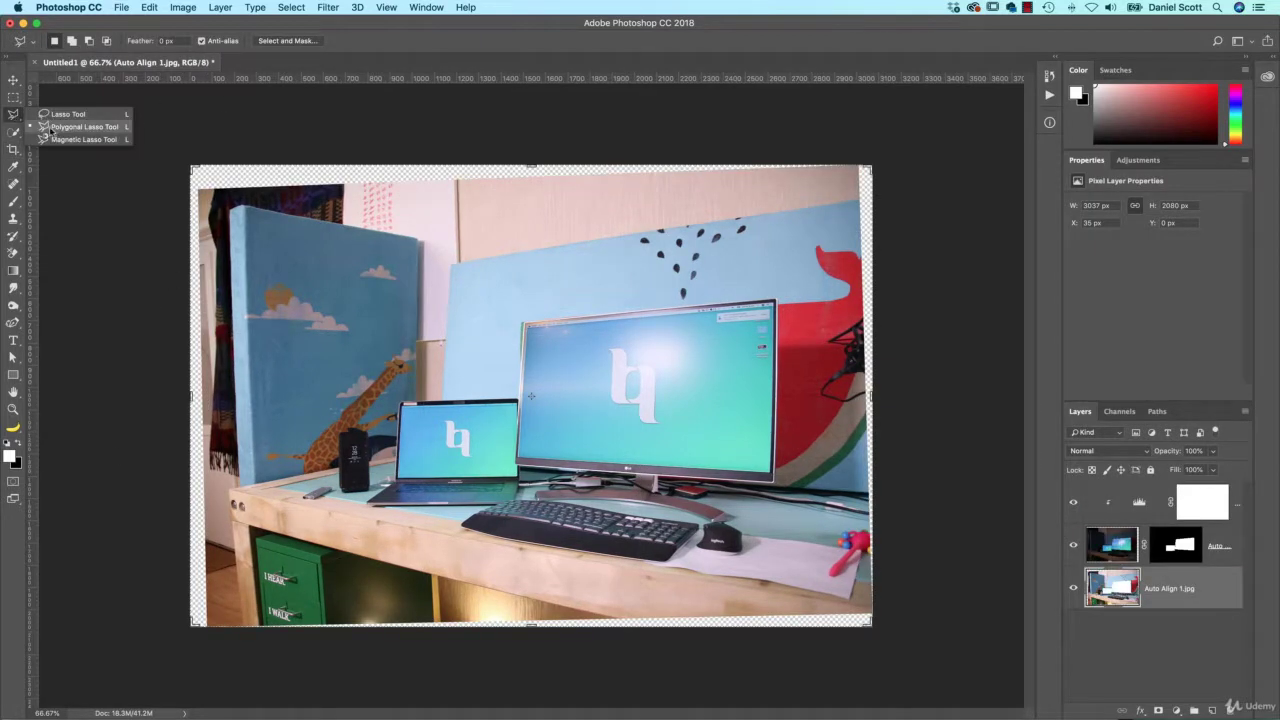
{"action": "left_click", "coordinate": [14, 131]}
{"action": "left_click_drag", "start_coordinate": [14, 131], "coordinate": [76, 145]}
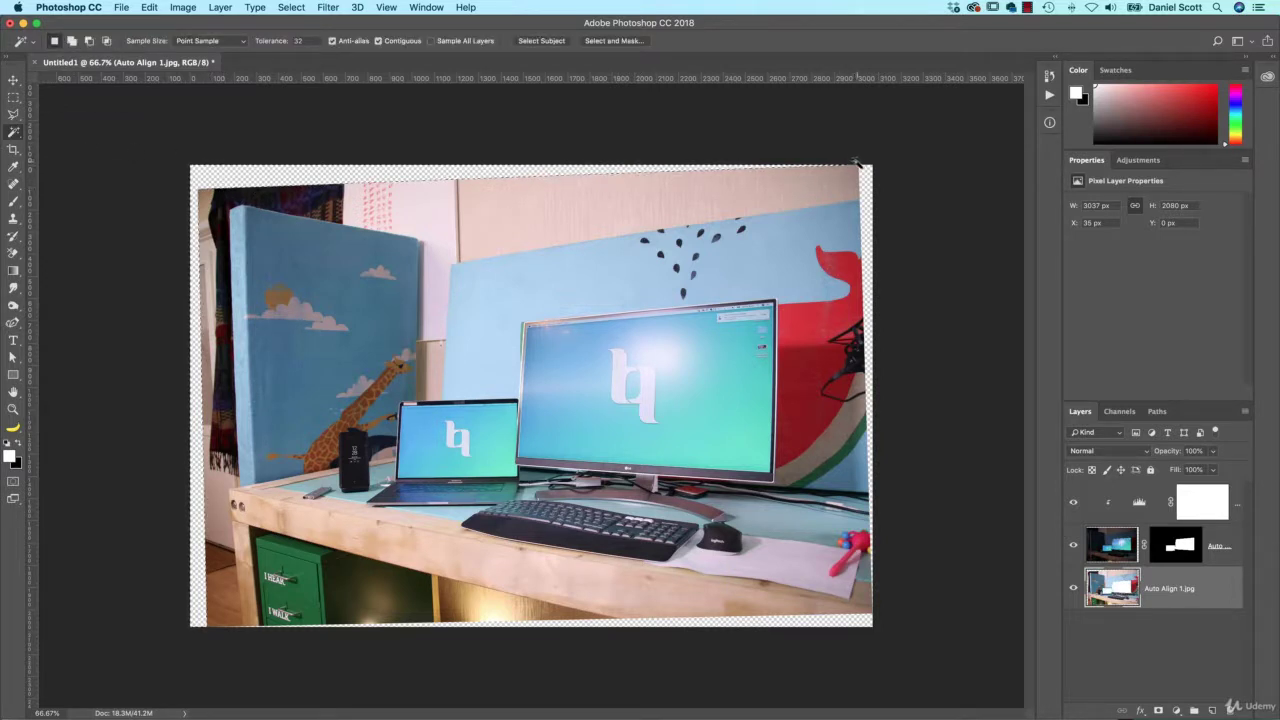
{"action": "key", "text": "super+shift+i"}
{"action": "left_click", "coordinate": [13, 116]}
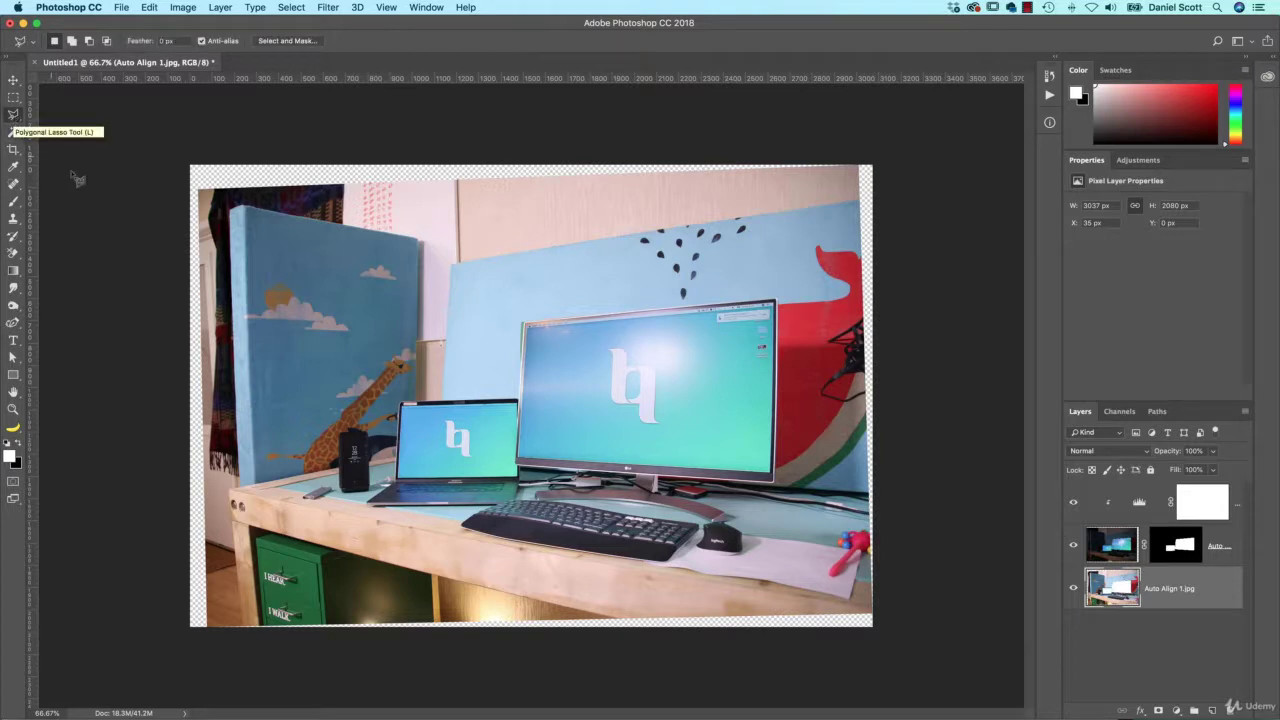
{"action": "left_click", "coordinate": [13, 116]}
{"action": "left_click", "coordinate": [68, 128]}
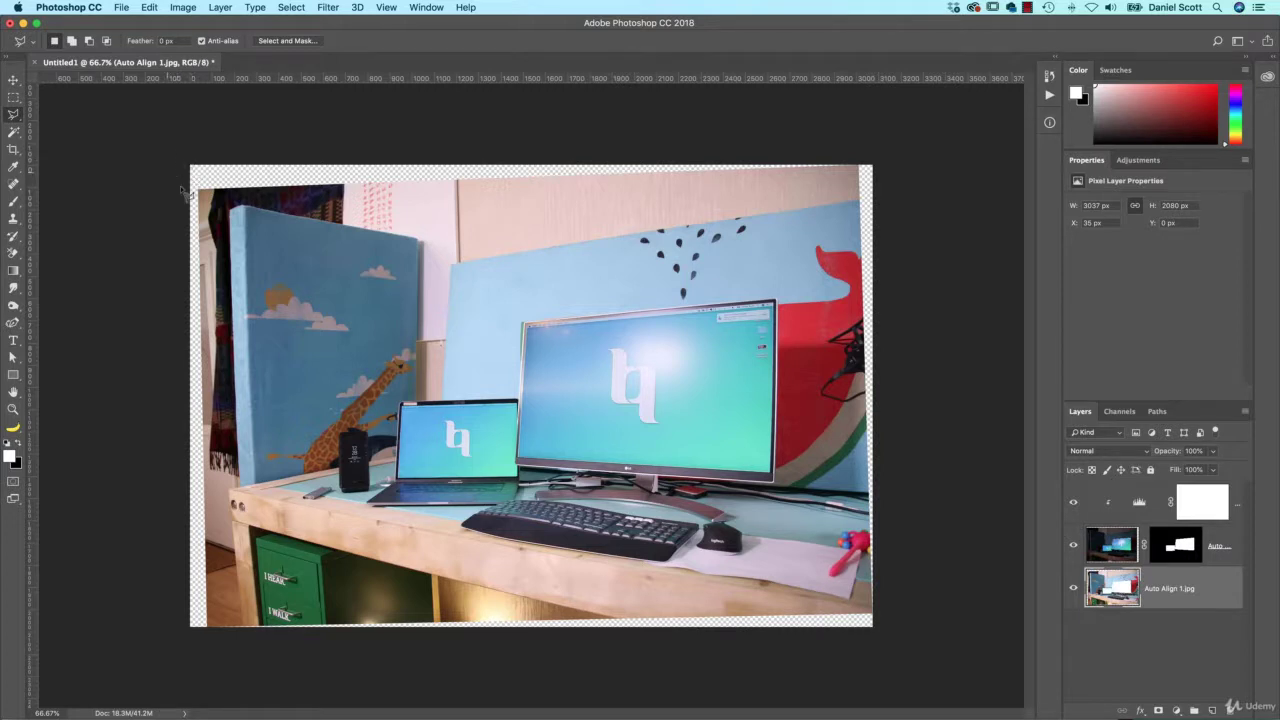
Outline the transparent strip along the photo's top edge as a polygon selection.
{"action": "left_click", "coordinate": [187, 162]}
{"action": "left_click", "coordinate": [188, 194]}
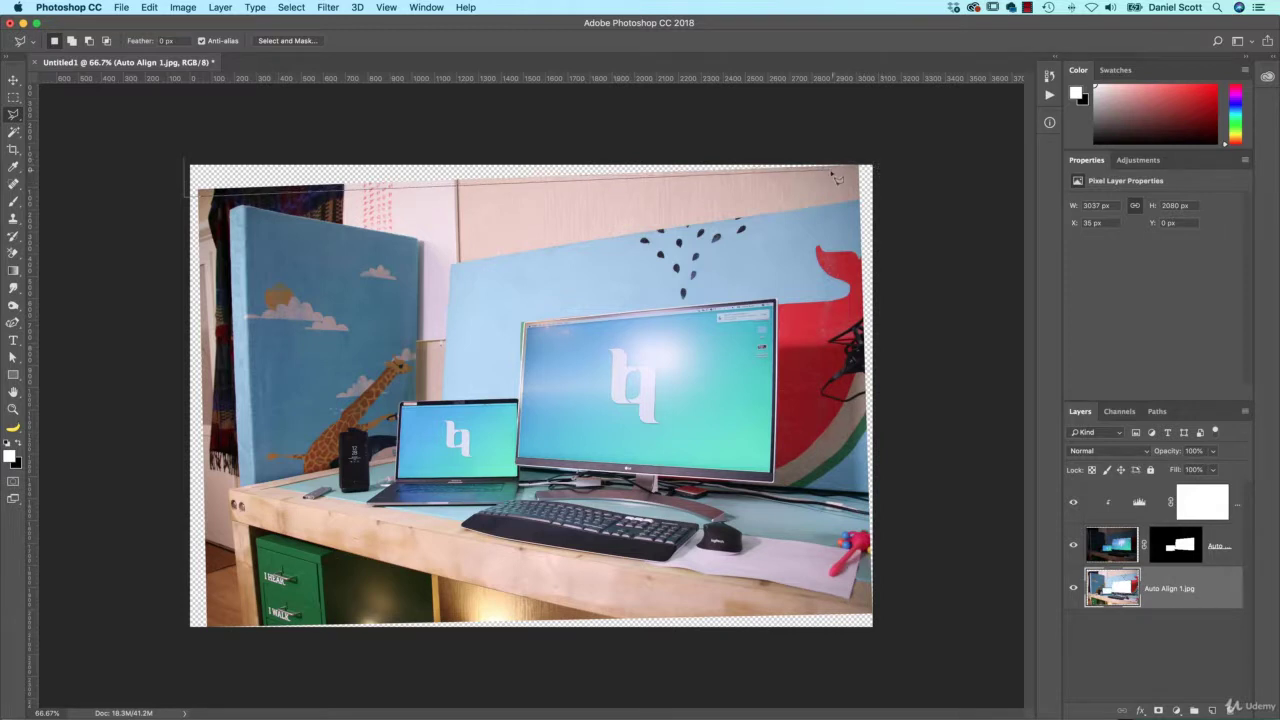
{"action": "left_click", "coordinate": [890, 161]}
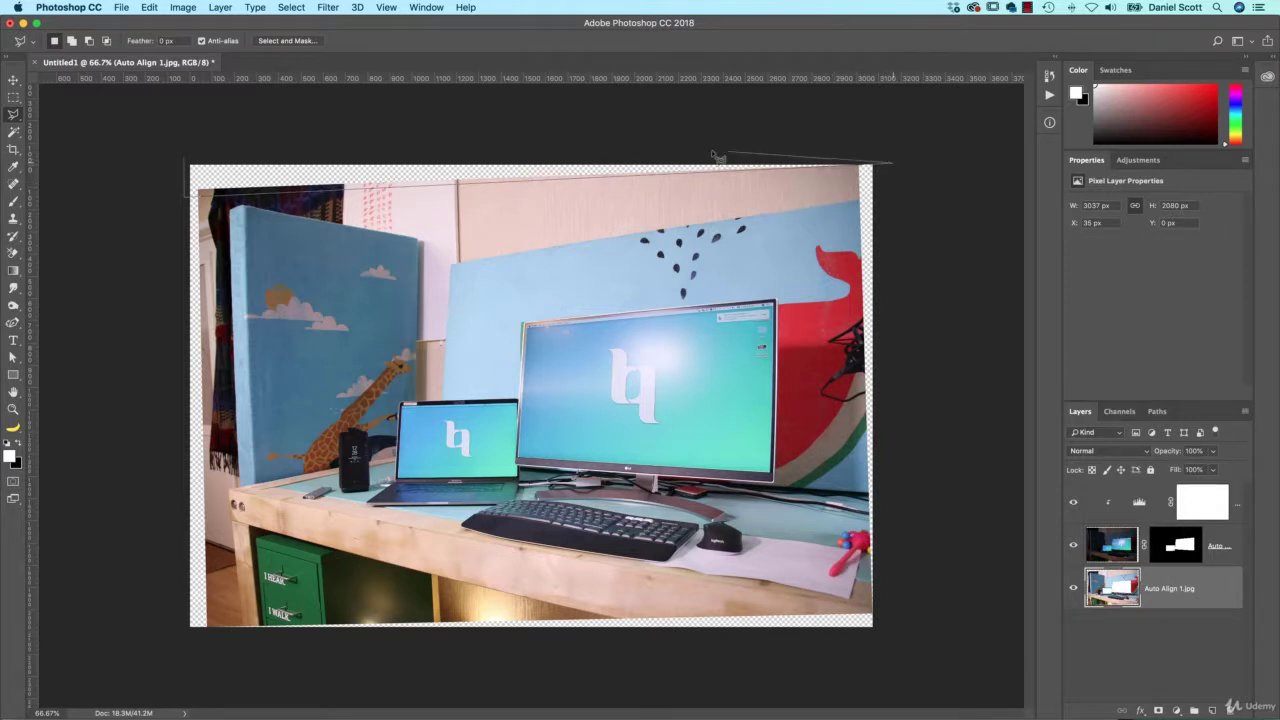
{"action": "left_click", "coordinate": [193, 168]}
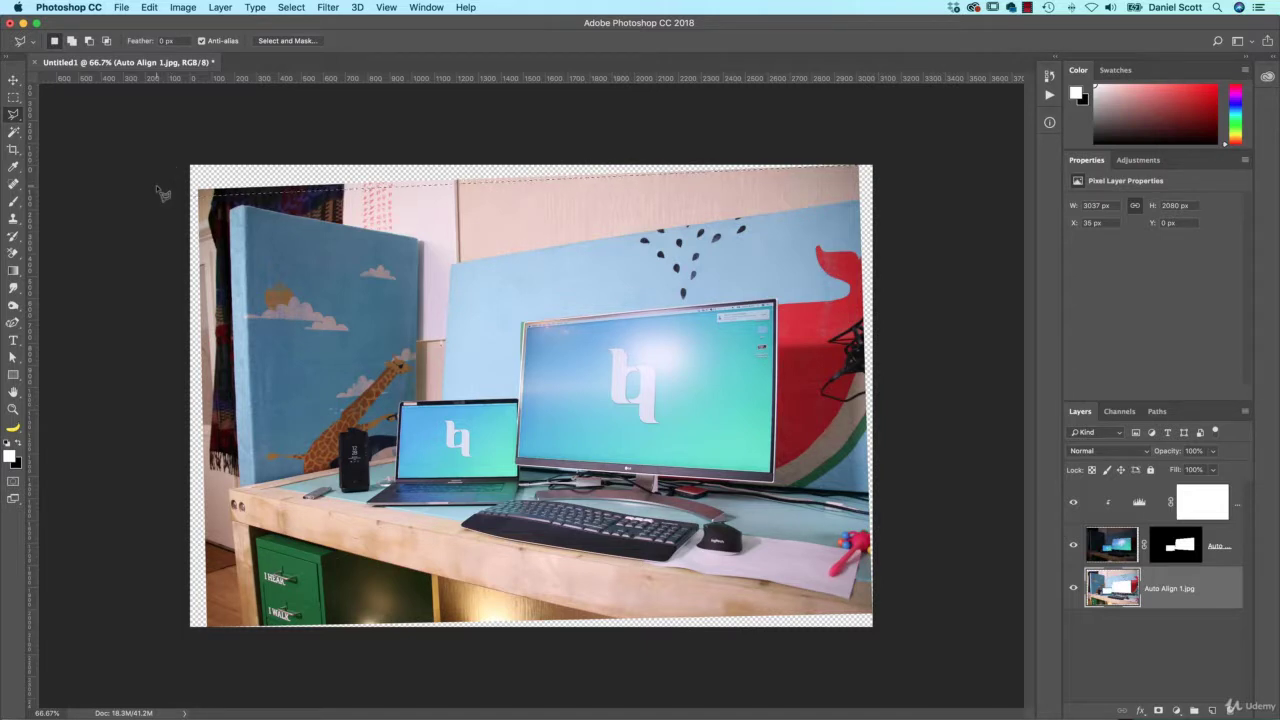
Shift-add the transparent strip along the left edge to the selection.
{"action": "key", "text": "shift"}
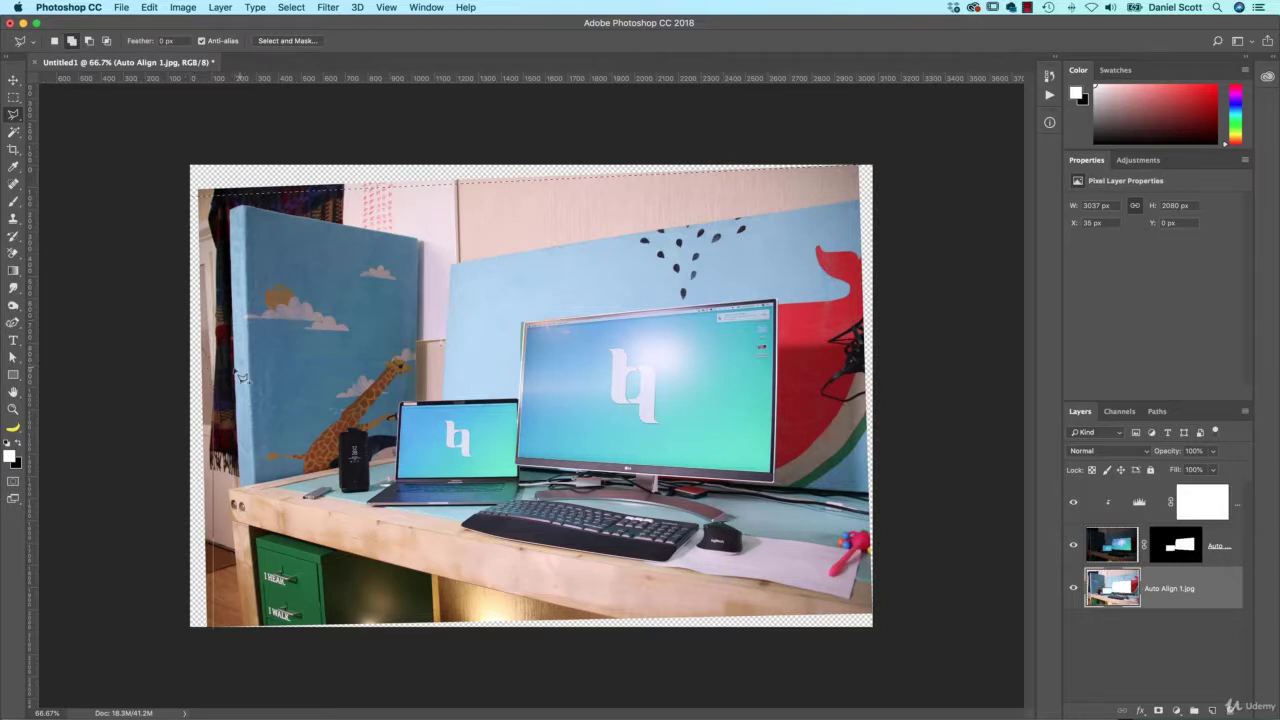
{"action": "left_click", "coordinate": [220, 382]}
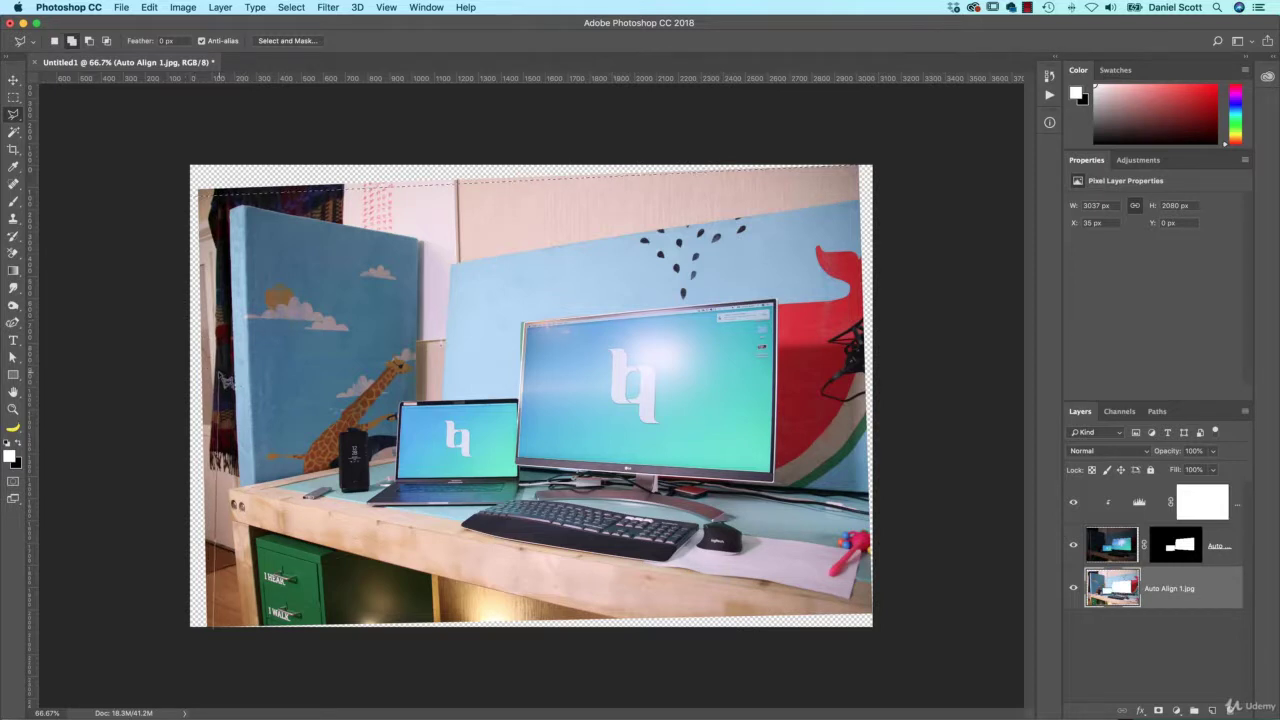
{"action": "left_click", "coordinate": [185, 191]}
{"action": "left_click", "coordinate": [189, 627]}
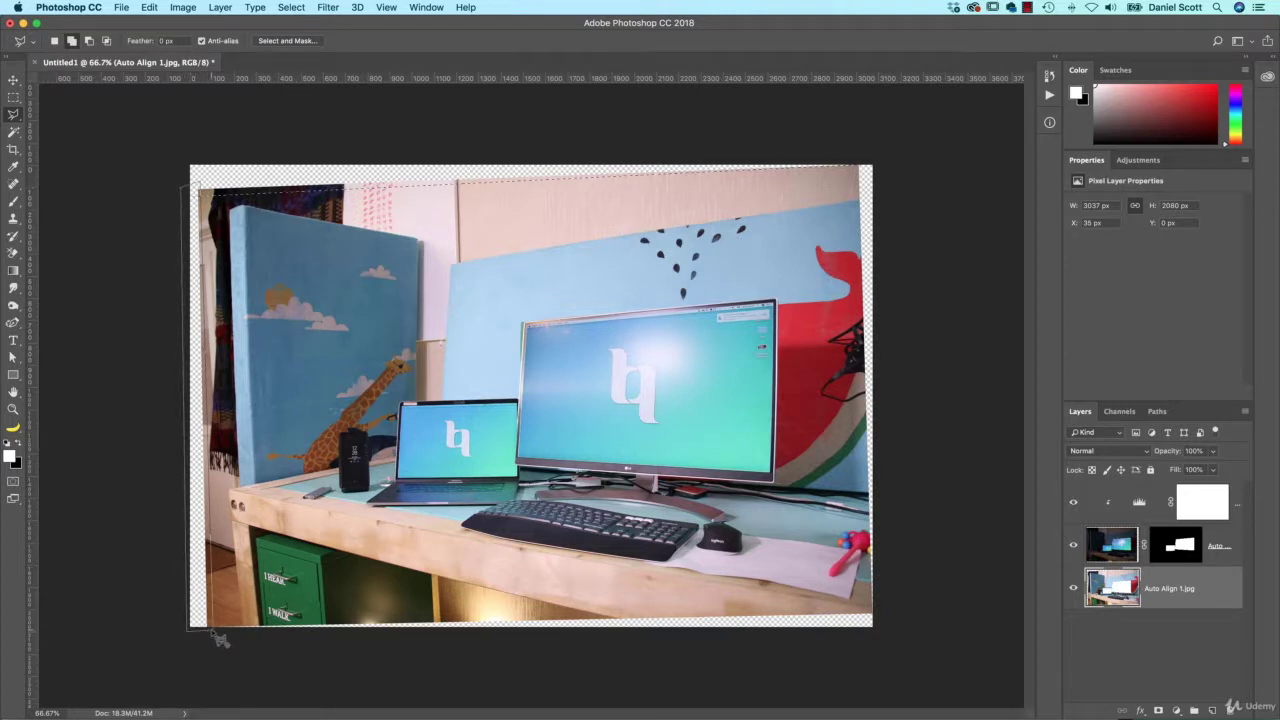
{"action": "left_click", "coordinate": [220, 638]}
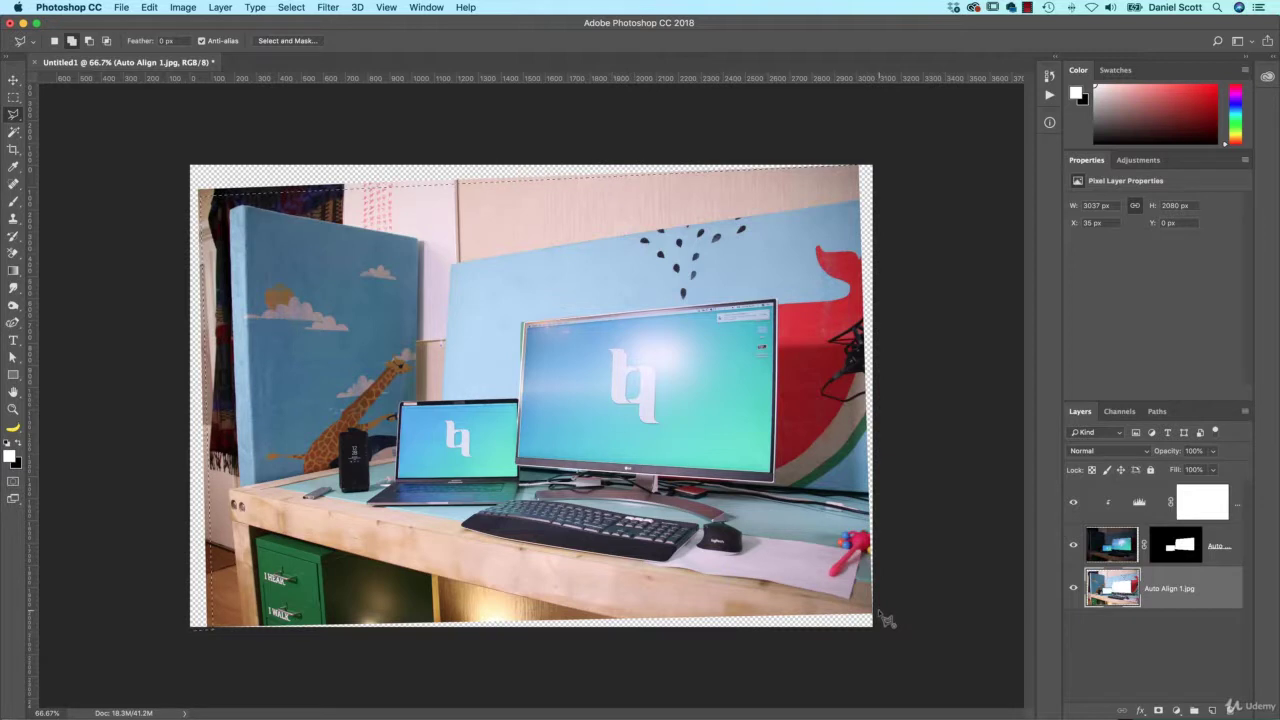
Add the bottom and right transparent strips to the selection.
{"action": "left_click", "coordinate": [876, 610]}
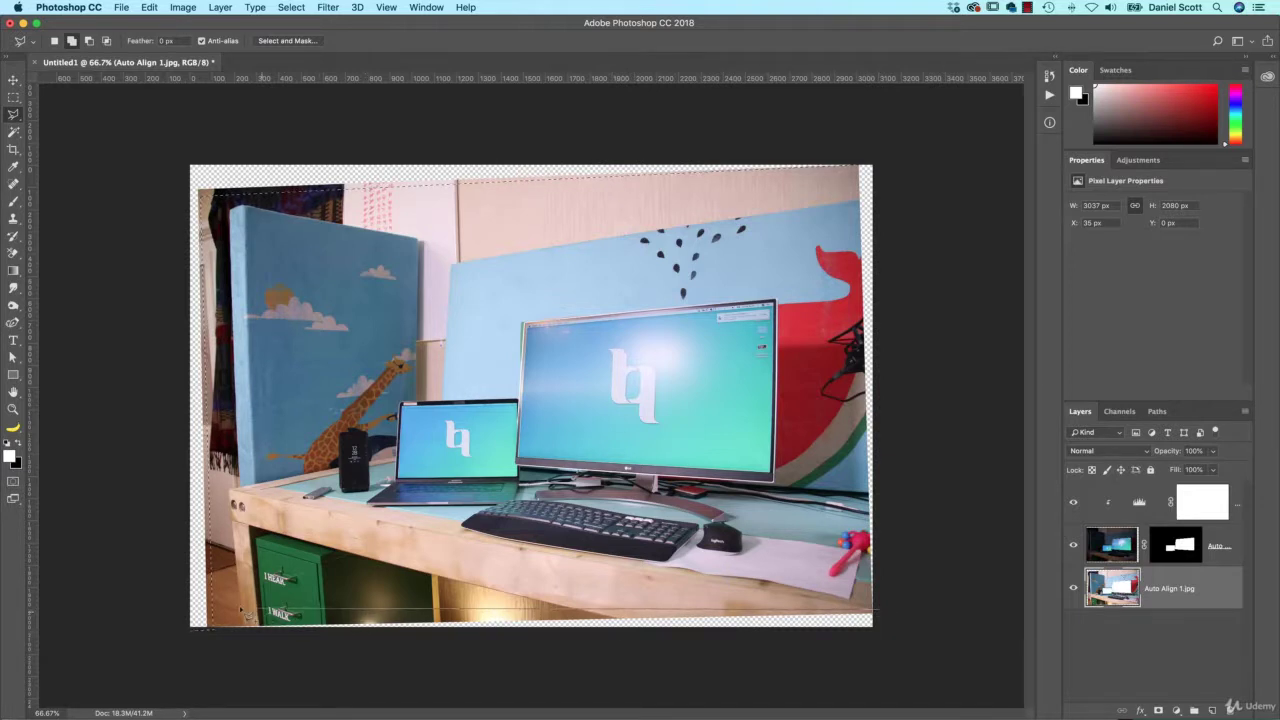
{"action": "left_click", "coordinate": [205, 628]}
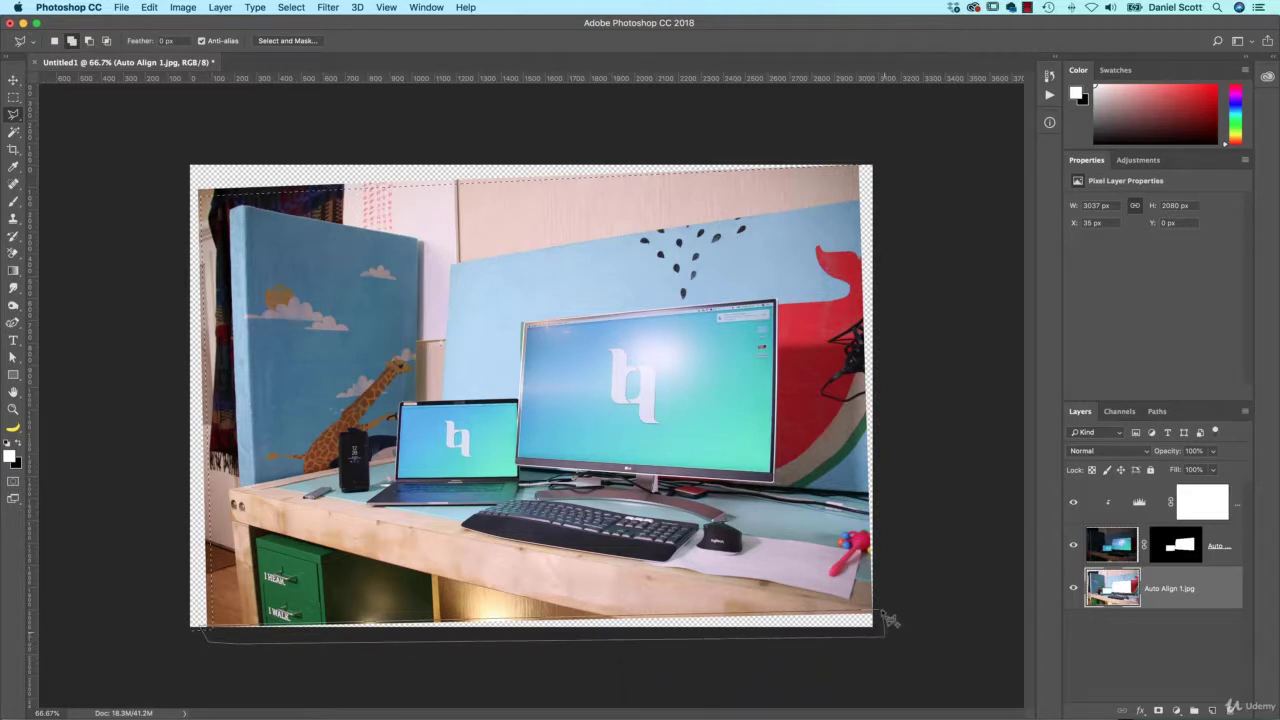
{"action": "left_click", "coordinate": [886, 618]}
{"action": "left_click", "coordinate": [858, 160], "text": "shift"}
{"action": "left_click", "coordinate": [881, 160]}
{"action": "left_click", "coordinate": [874, 646]}
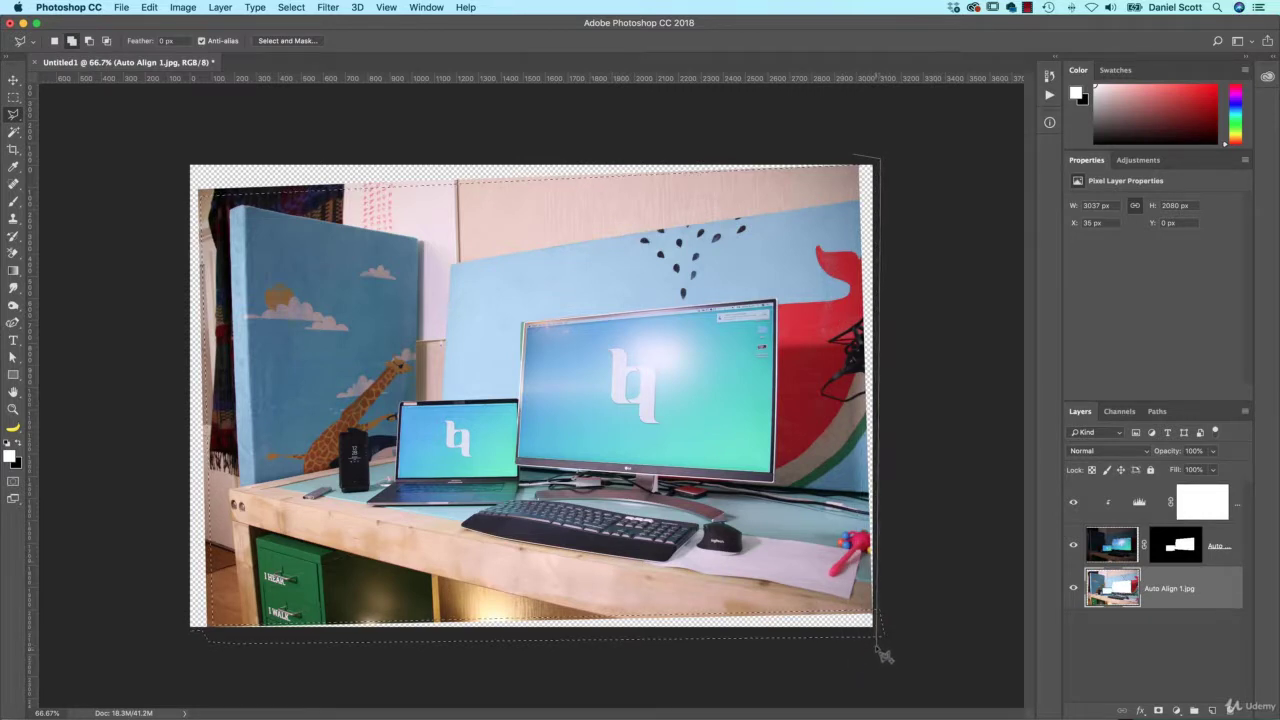
{"action": "left_click", "coordinate": [857, 159]}
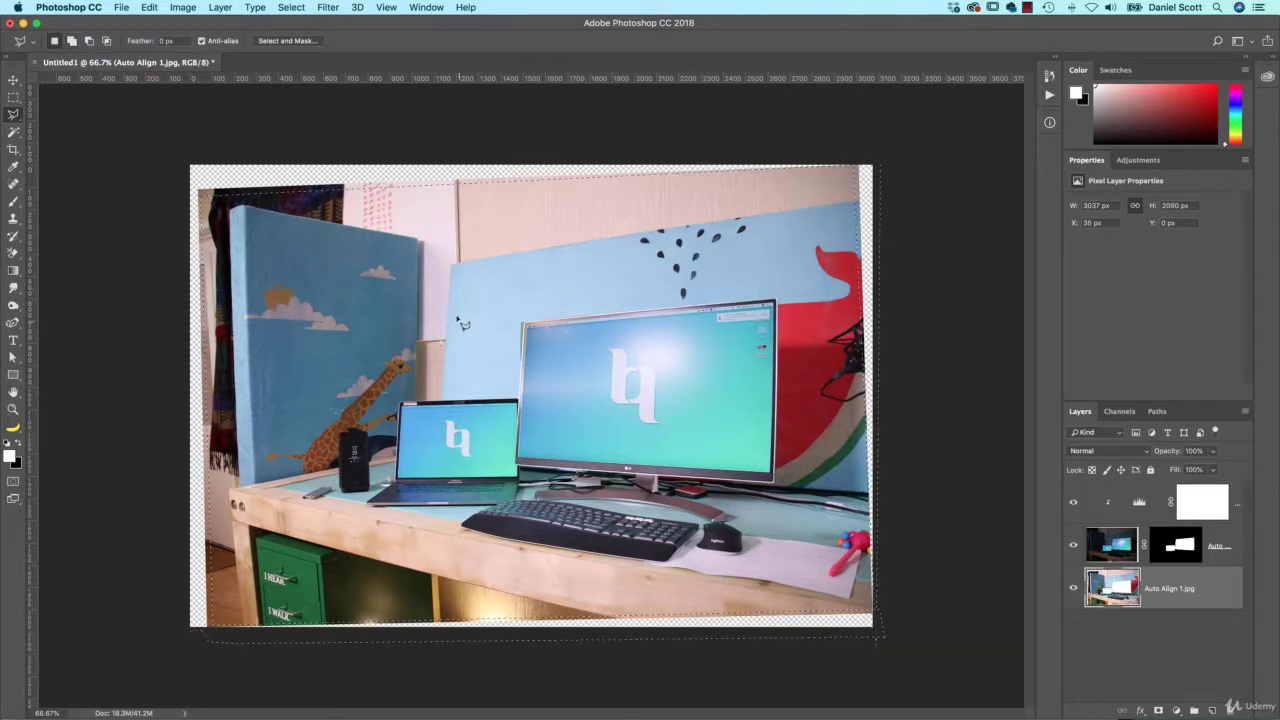
Content-Aware Fill the transparent edge strips, then deselect.
{"action": "left_click", "coordinate": [147, 6]}
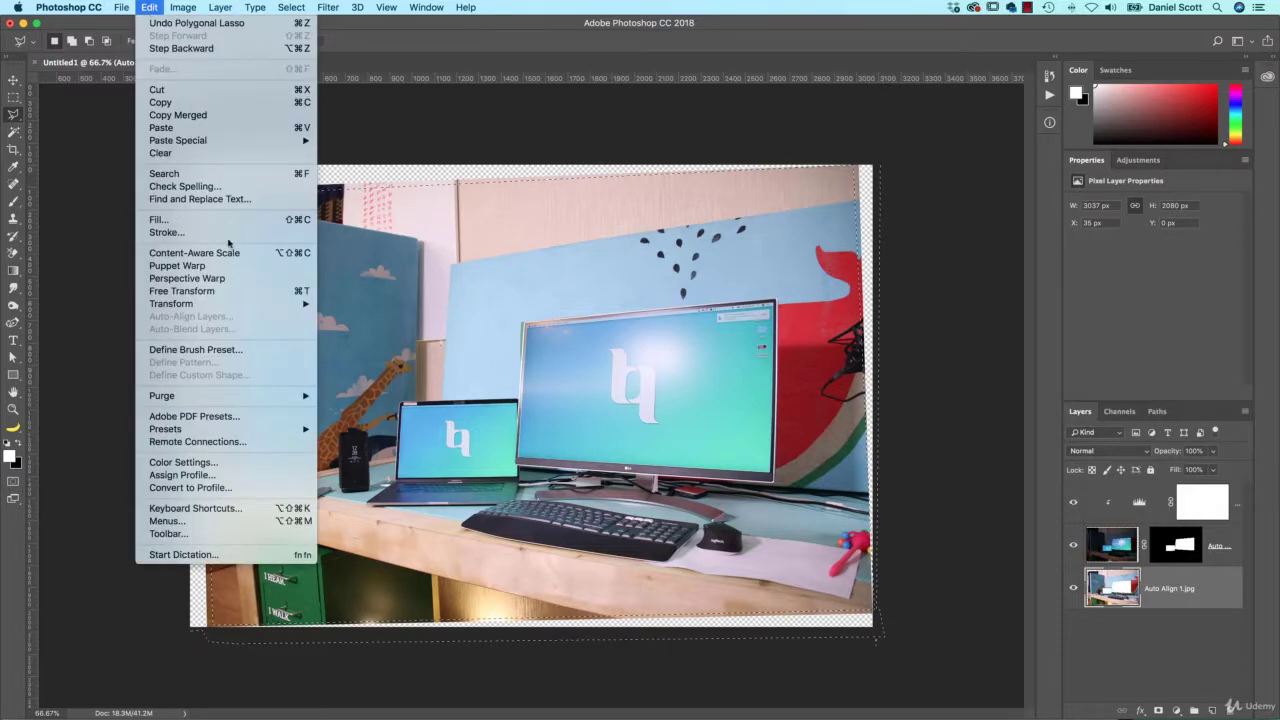
{"action": "left_click", "coordinate": [180, 219]}
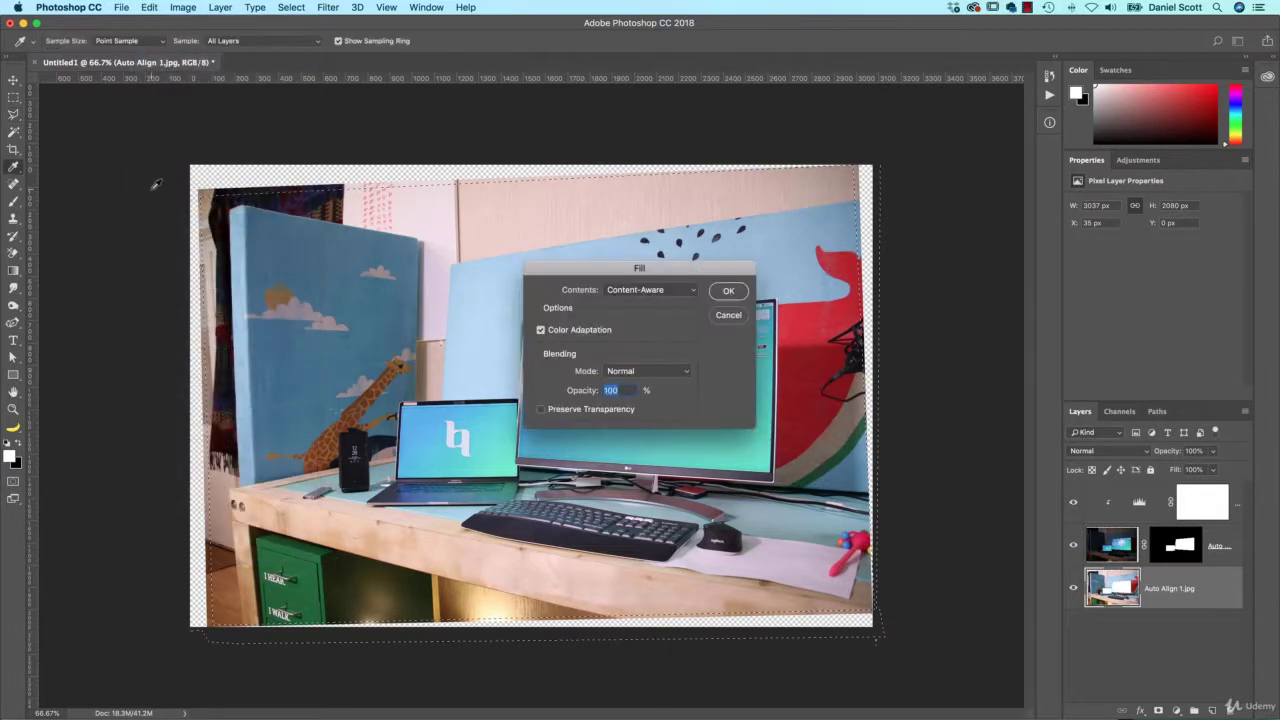
{"action": "left_click", "coordinate": [728, 291]}
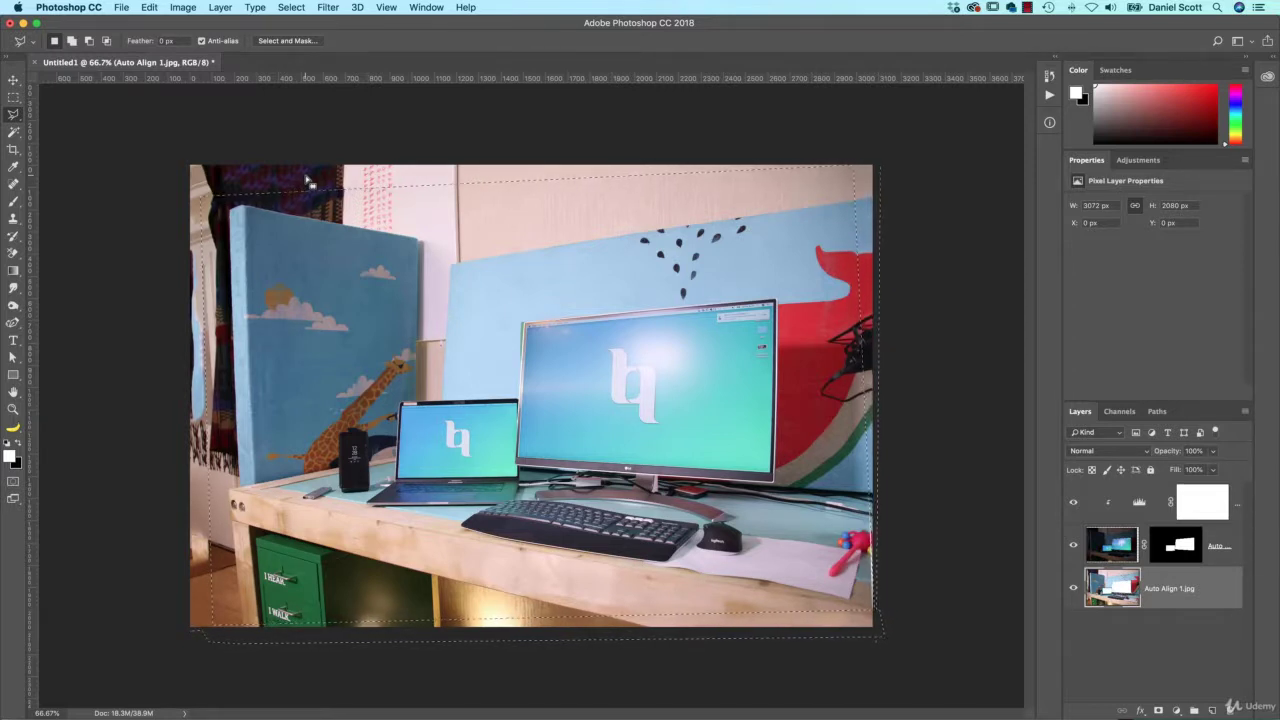
{"action": "key", "text": "super+d"}
Zoom in on the monitor edge and give the screens layer mask a +60% Shift Edge in Select and Mask.
{"action": "key", "text": "super+plus"}
{"action": "key", "text": "super+plus"}
{"action": "key", "text": "super+plus"}
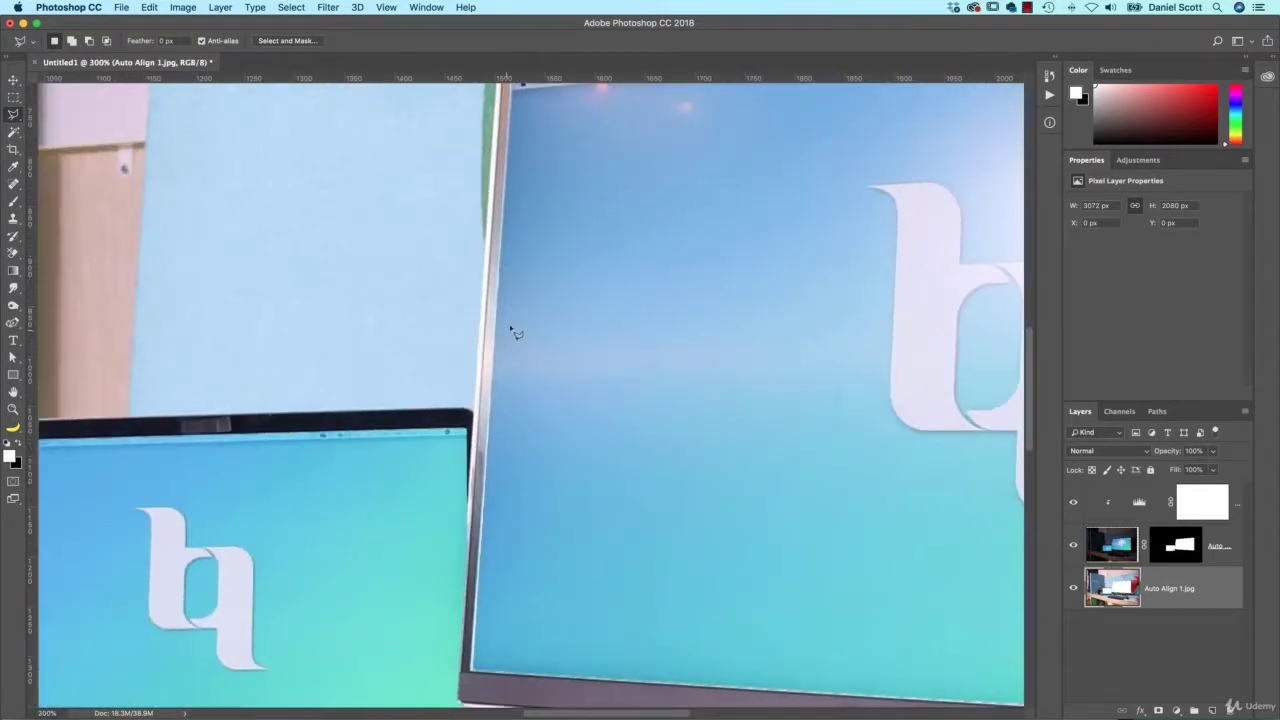
{"action": "left_click", "coordinate": [1180, 546]}
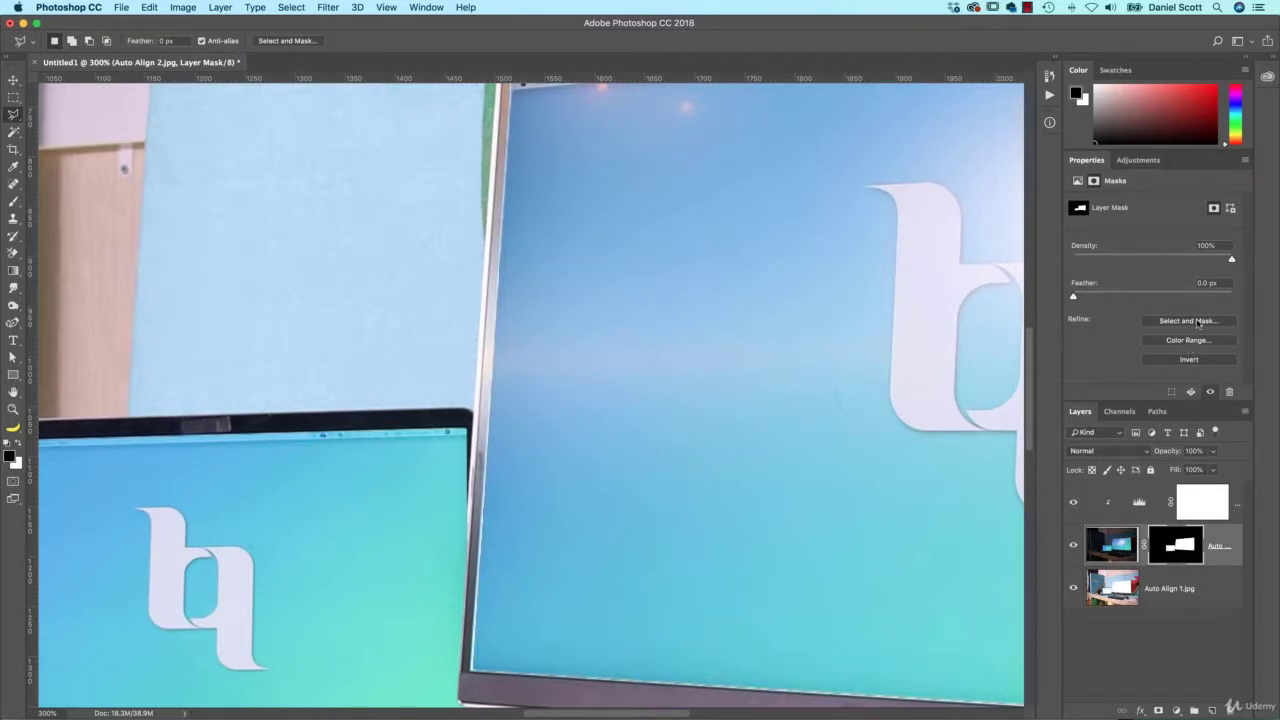
{"action": "left_click", "coordinate": [1198, 322]}
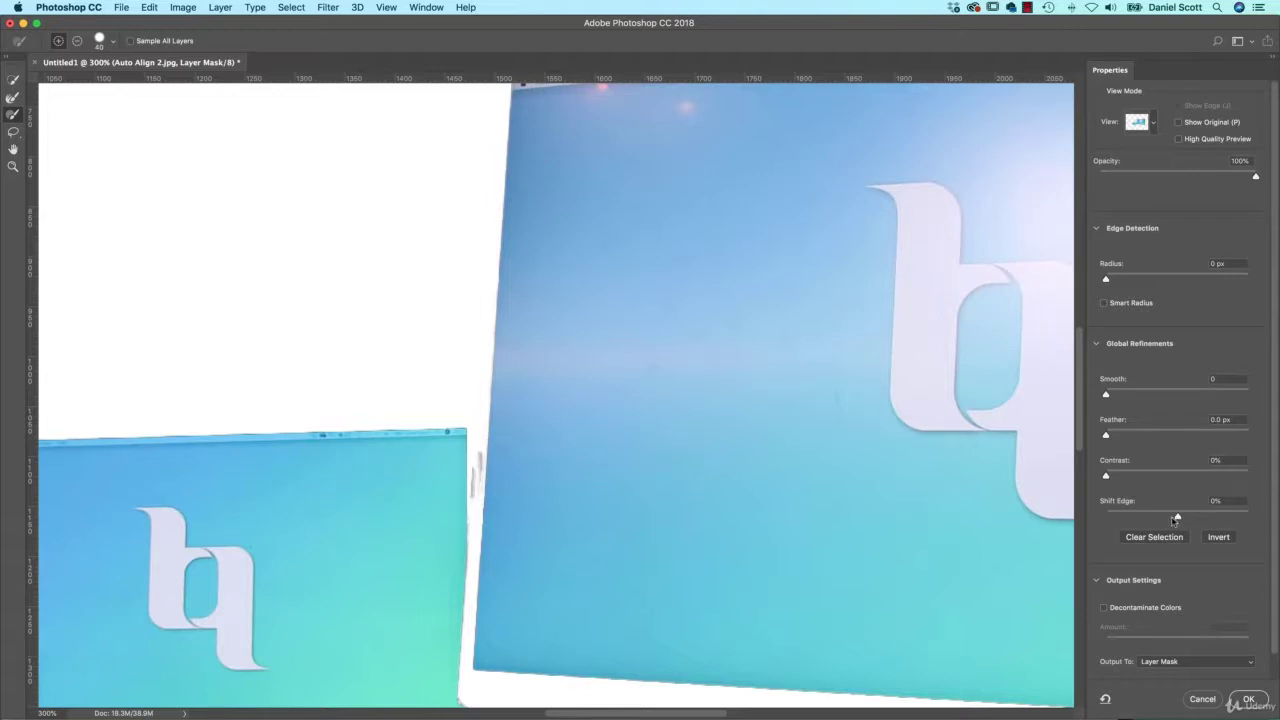
{"action": "left_click_drag", "start_coordinate": [1164, 522], "coordinate": [1221, 522]}
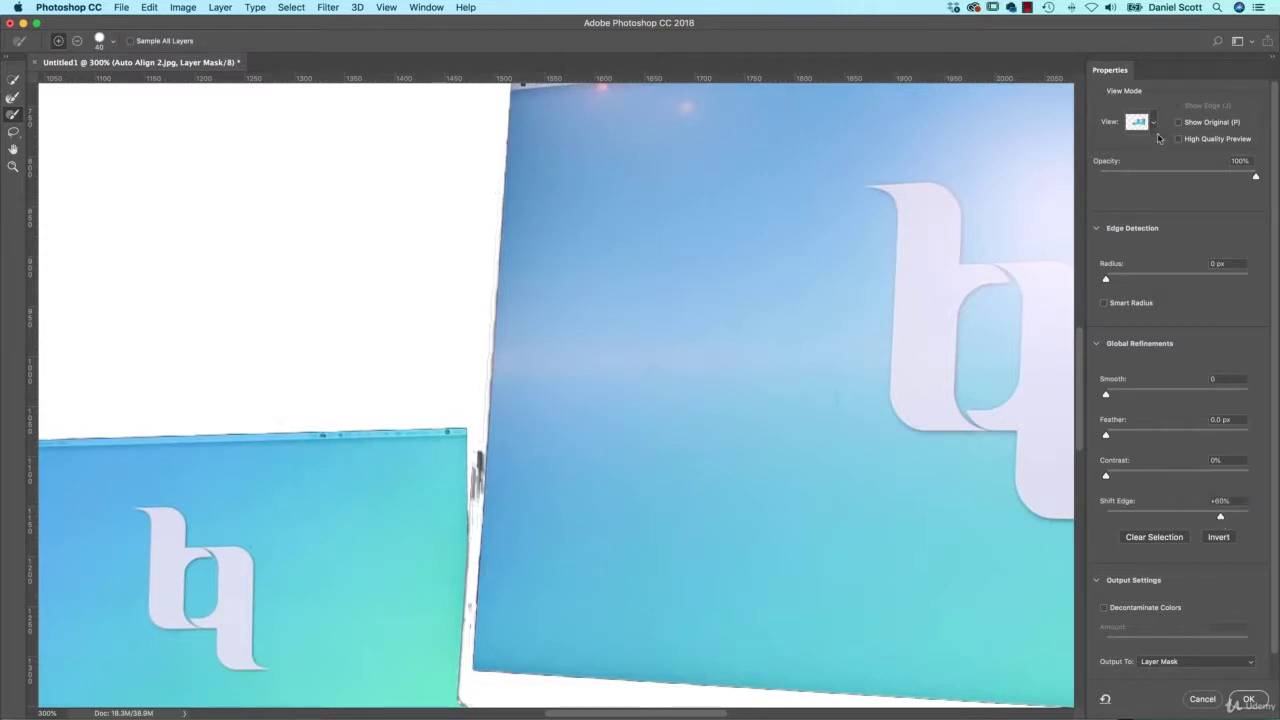
Preview the mask On Layers, compare it with the original, and apply a 0.8 px feather.
{"action": "left_click", "coordinate": [1155, 125]}
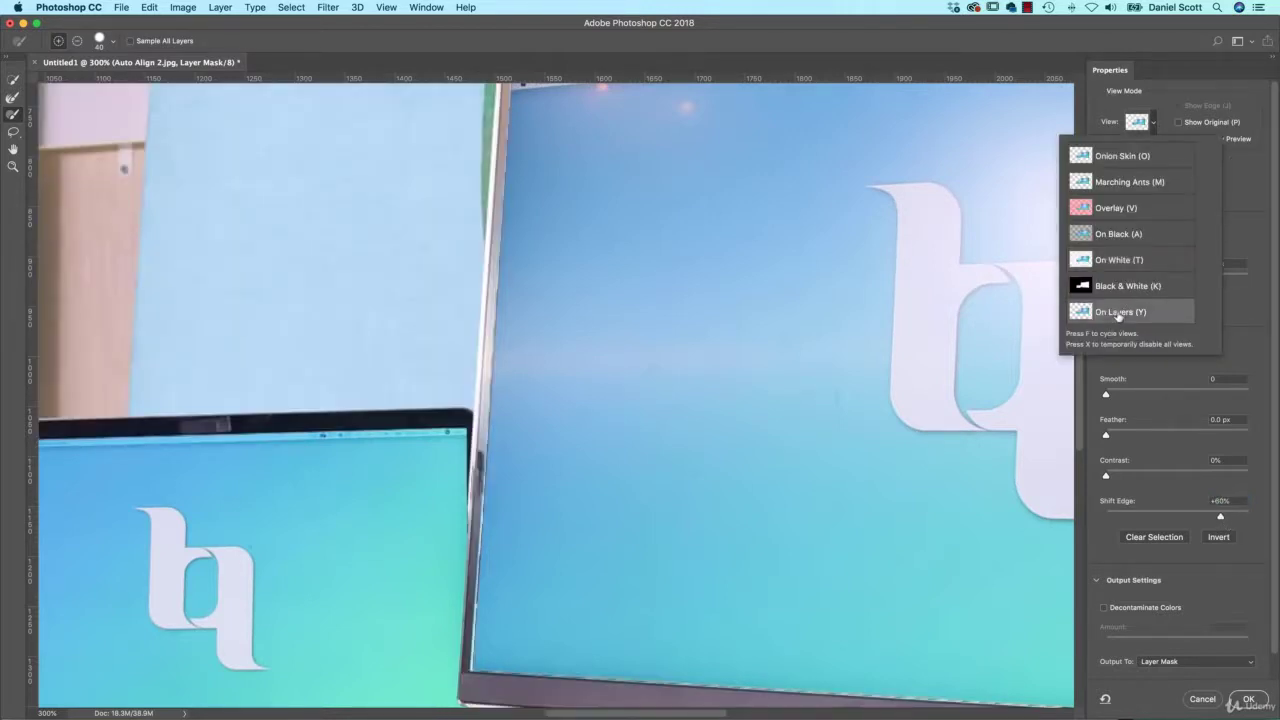
{"action": "left_click", "coordinate": [1119, 313]}
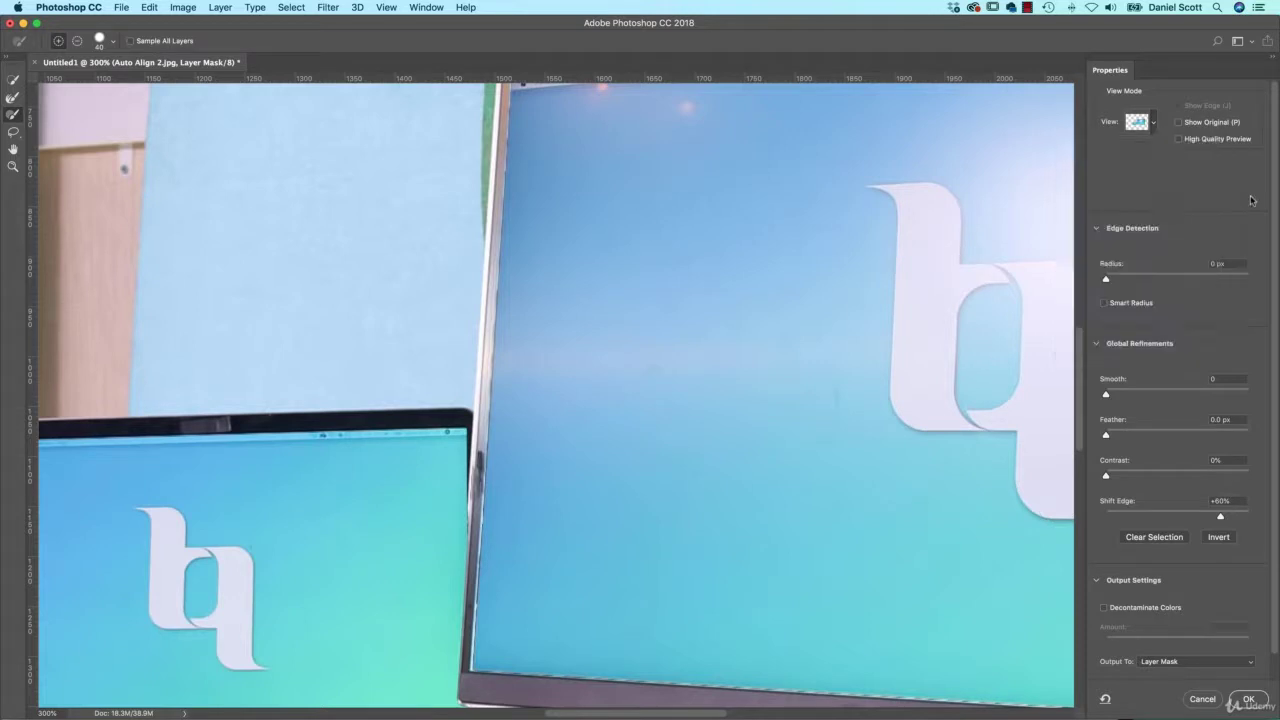
{"action": "left_click", "coordinate": [1179, 123]}
{"action": "left_click", "coordinate": [1179, 123]}
{"action": "left_click", "coordinate": [1179, 123]}
{"action": "left_click", "coordinate": [1179, 123]}
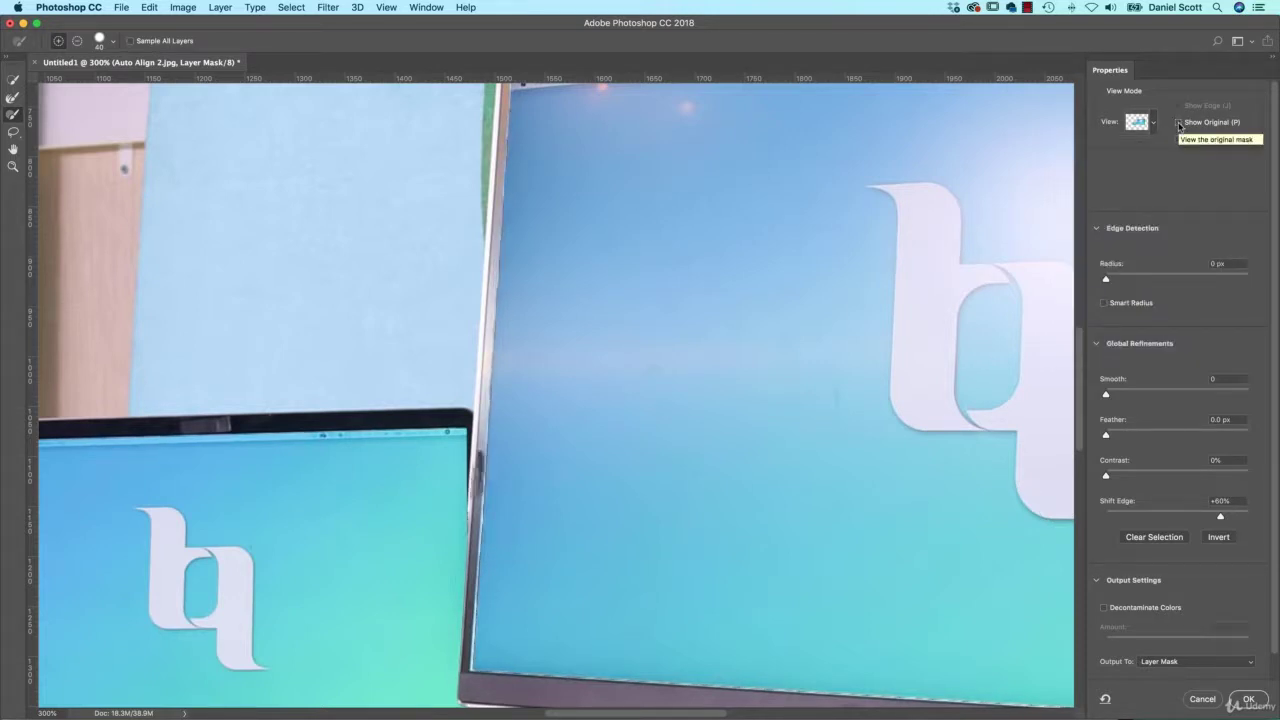
{"action": "left_click", "coordinate": [1107, 436]}
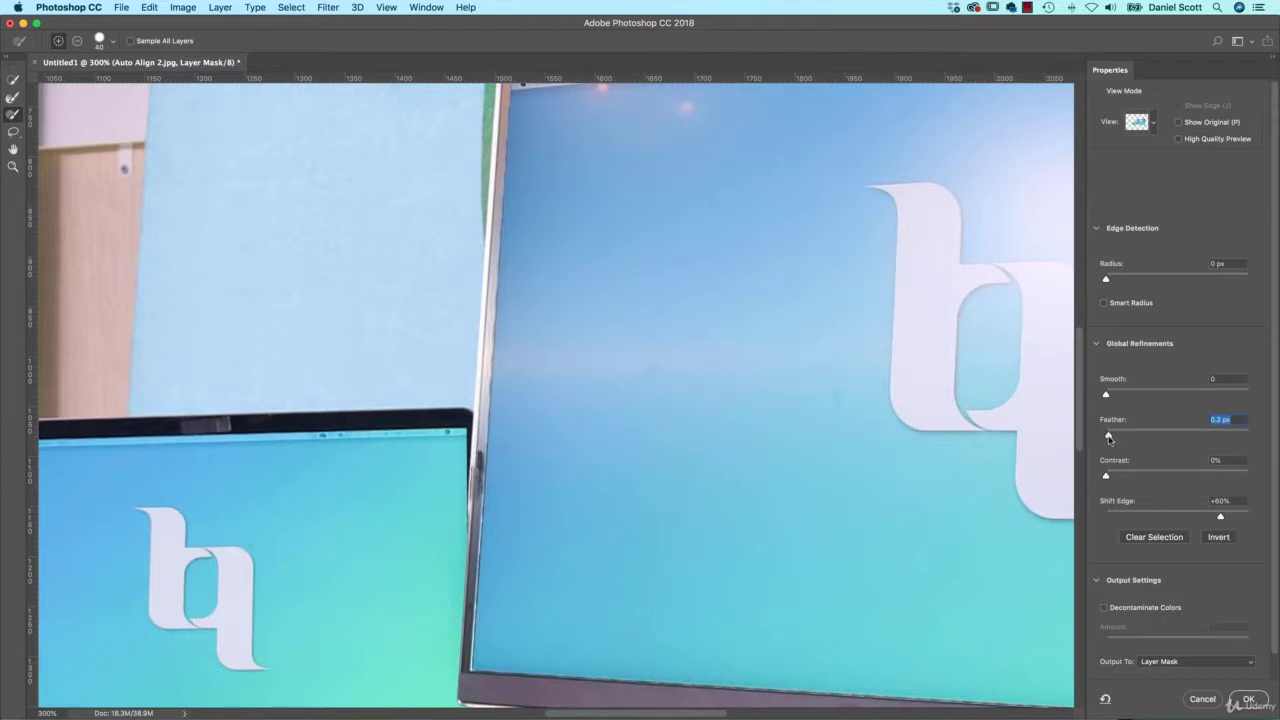
{"action": "left_click_drag", "start_coordinate": [1110, 437], "coordinate": [1112, 438]}
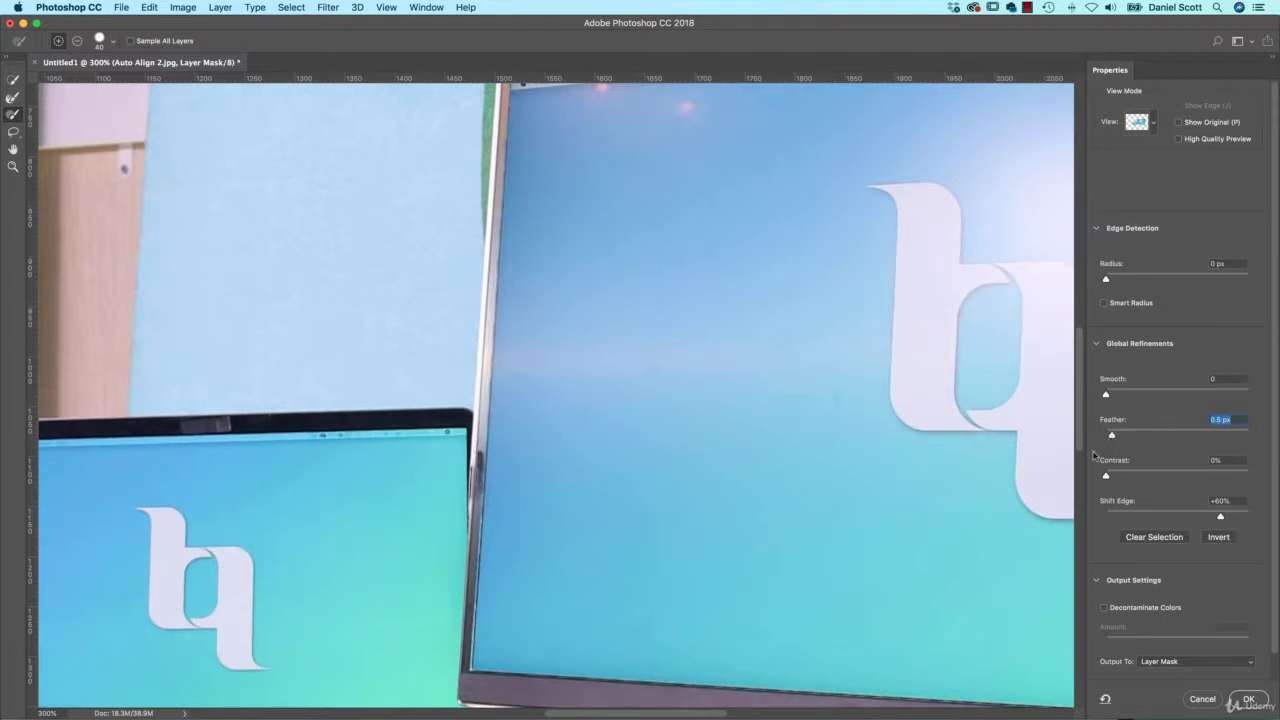
{"action": "left_click", "coordinate": [1247, 700]}
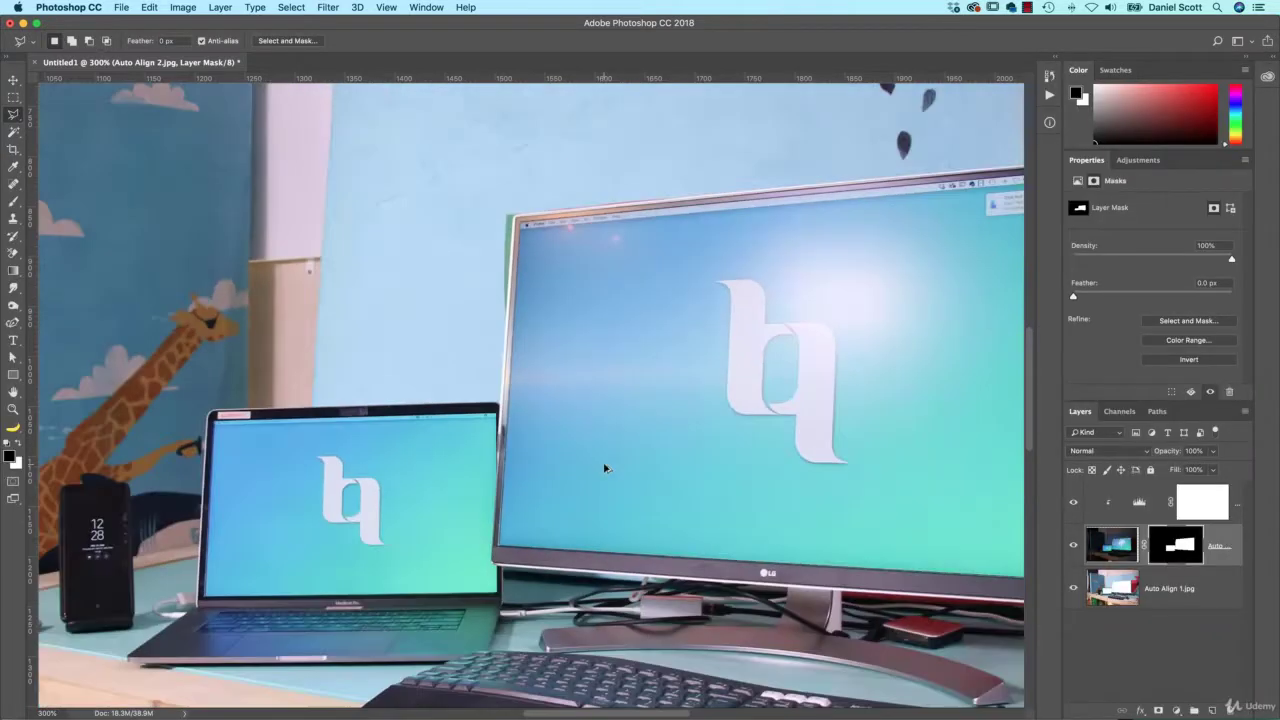
View the finished desk composite at 100% zoom.
{"action": "key", "text": "super+1"}
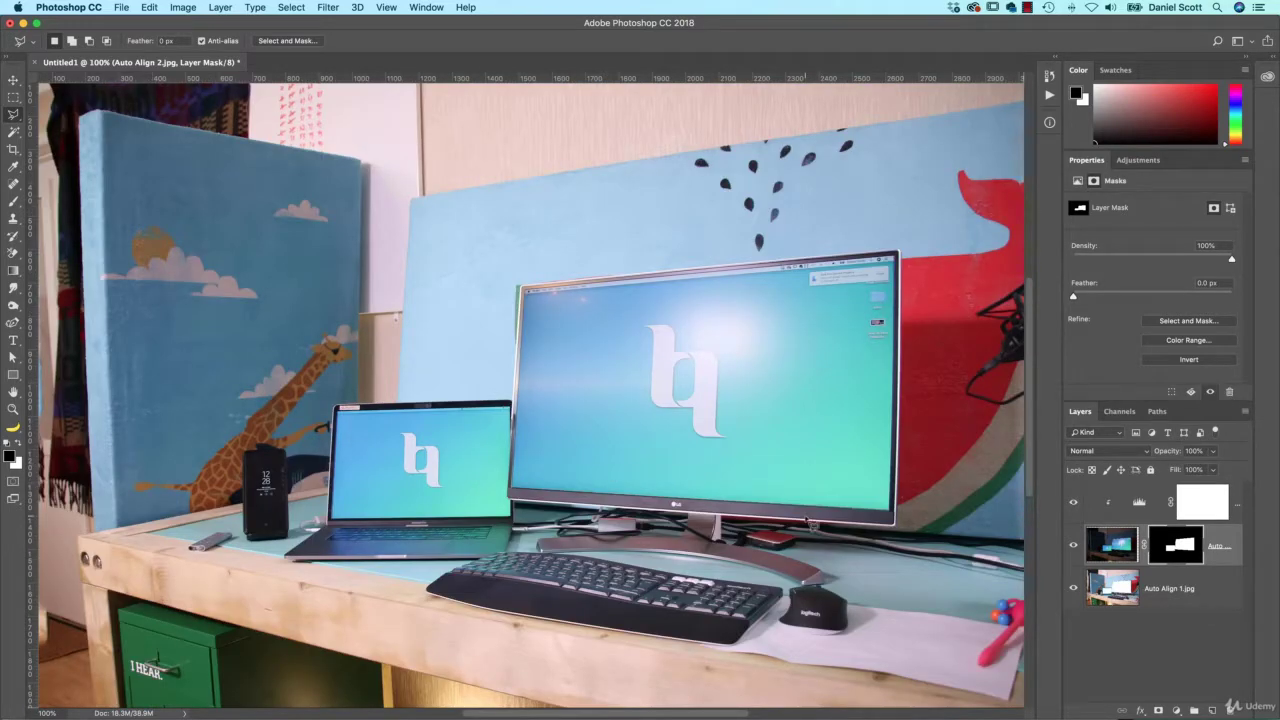